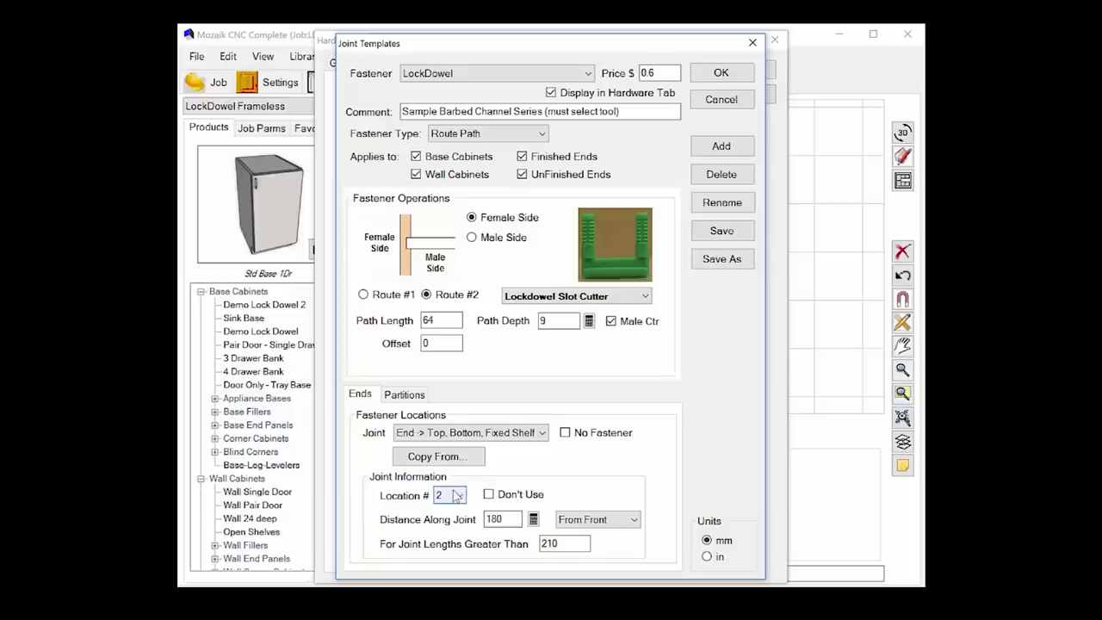
left_click(452, 496)
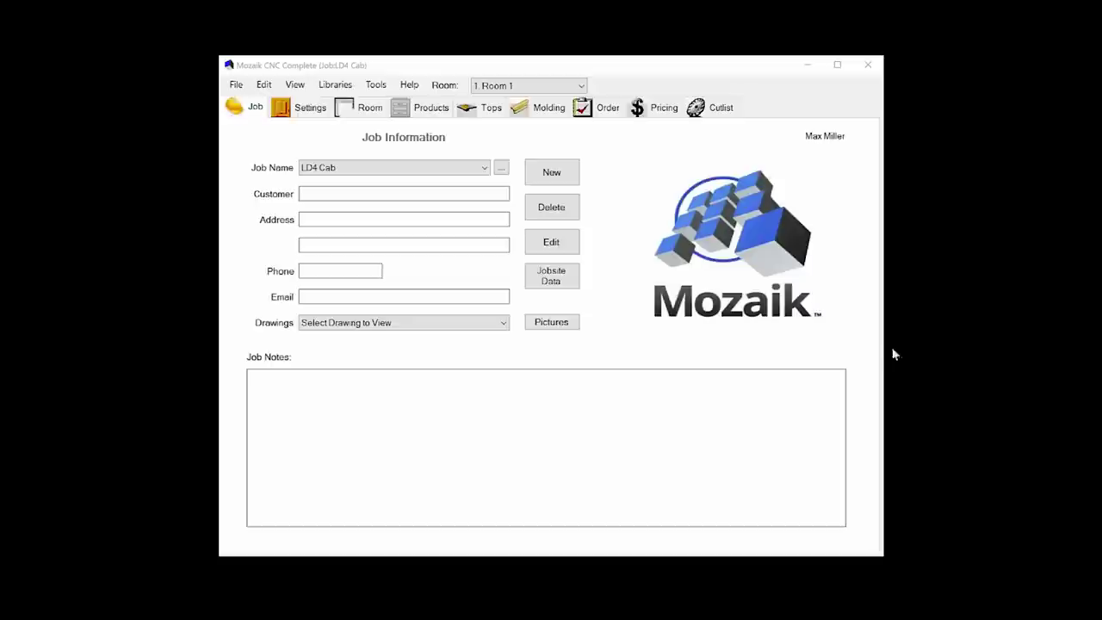
In the Room 1 settings, set the base and wall doors to Slab and the hinges to Euro Frameless.
left_click(312, 114)
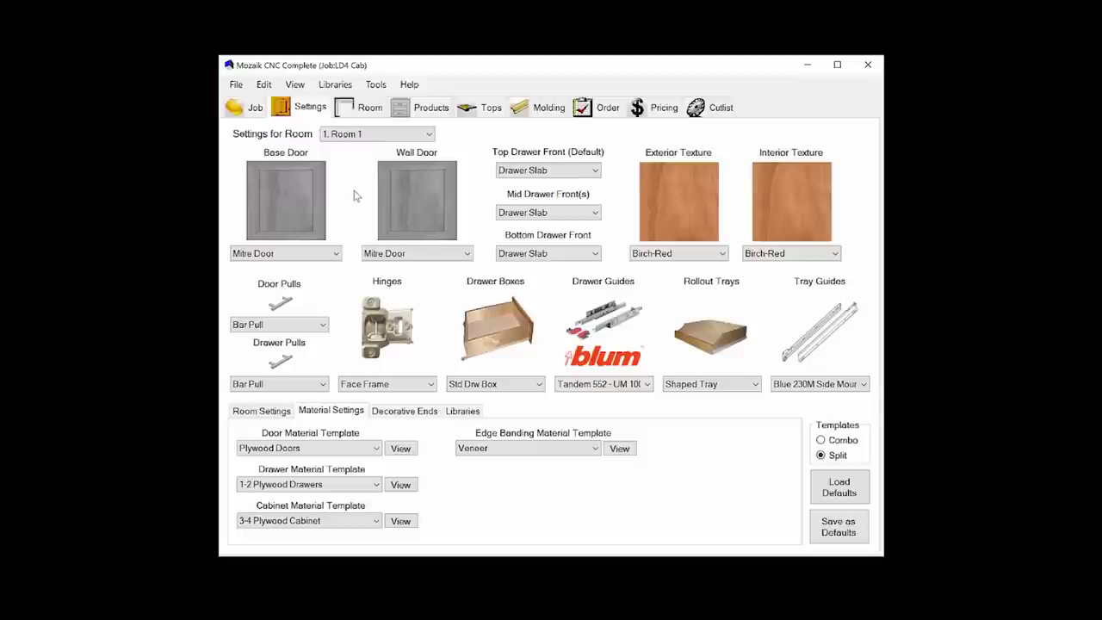
left_click(288, 254)
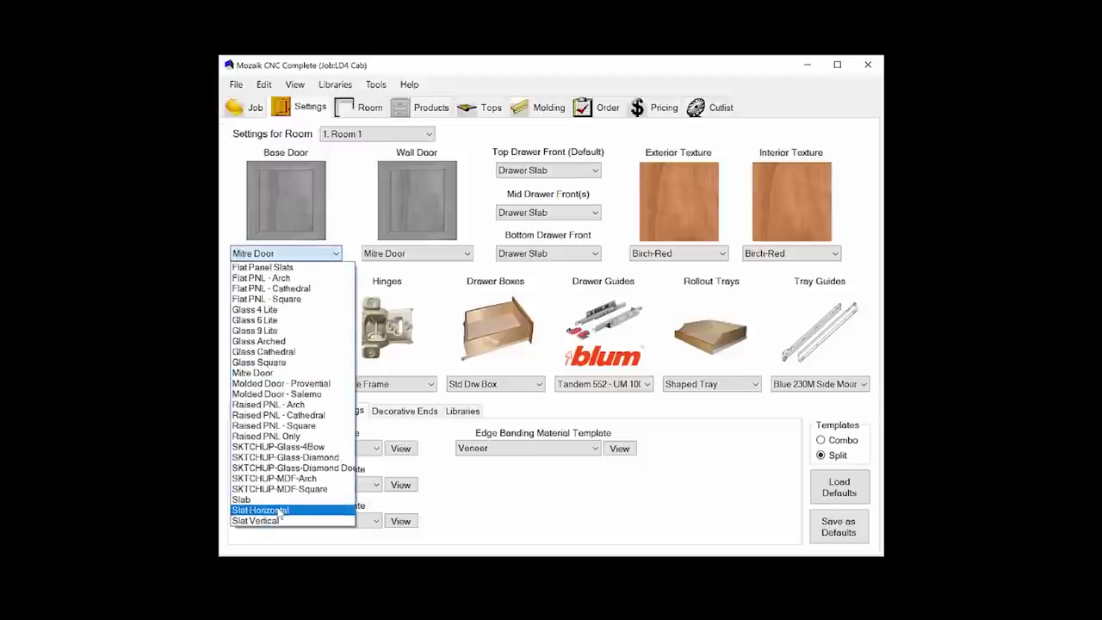
left_click(215, 254)
left_click(417, 254)
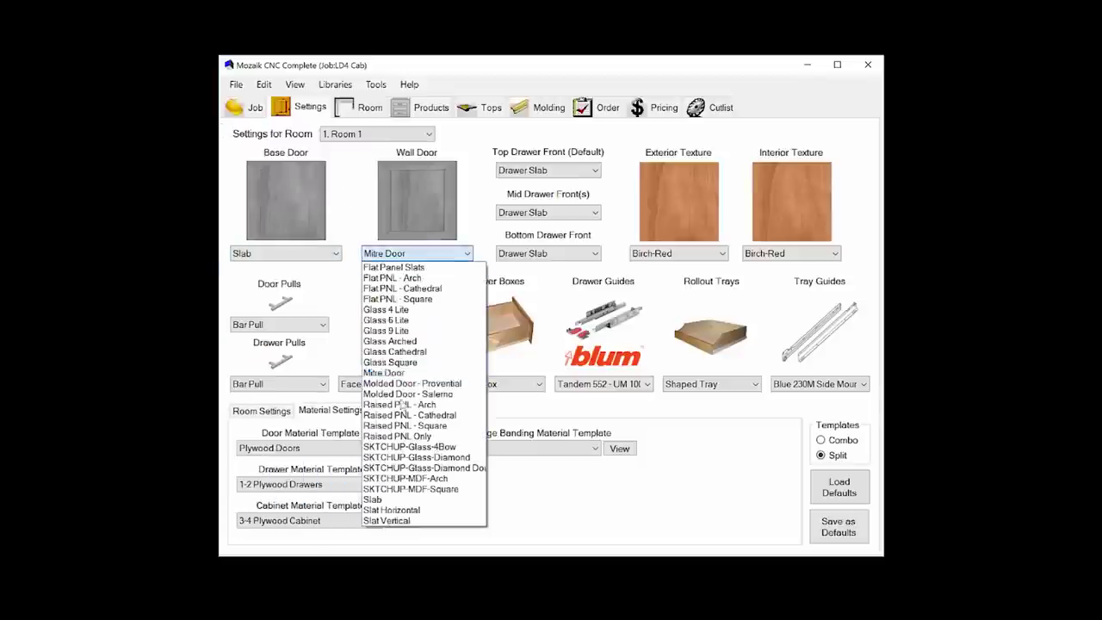
left_click(392, 499)
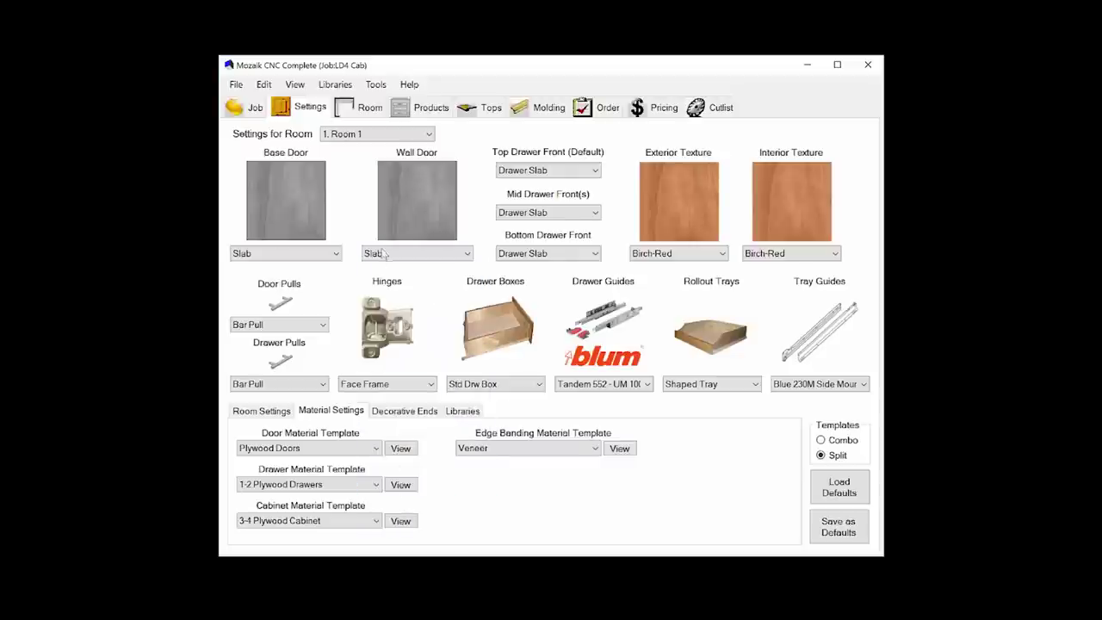
left_click(389, 384)
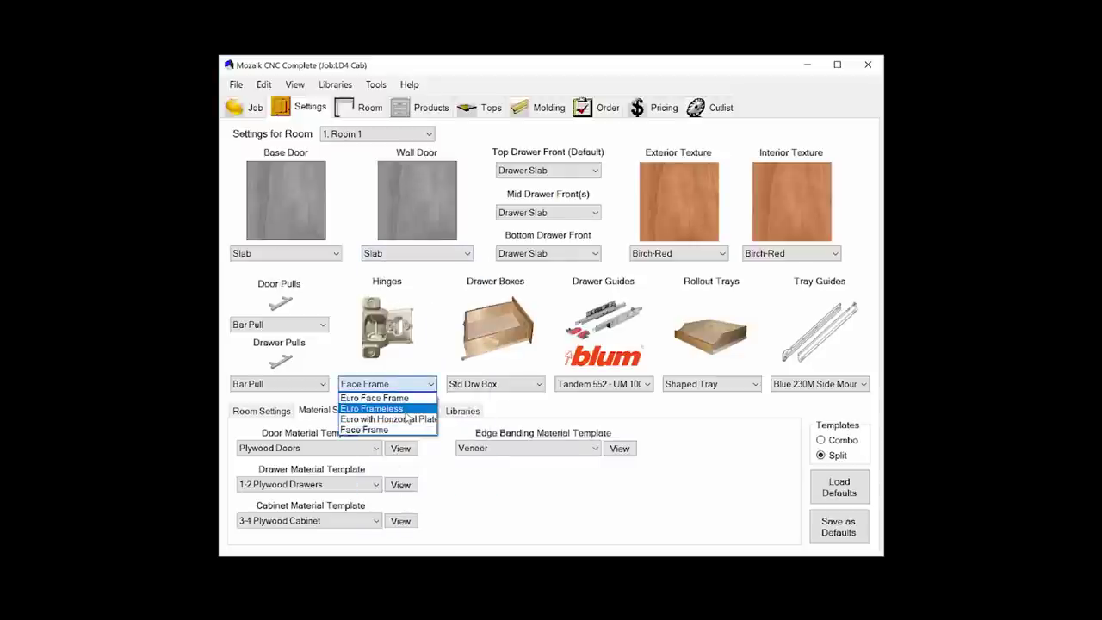
key("Return")
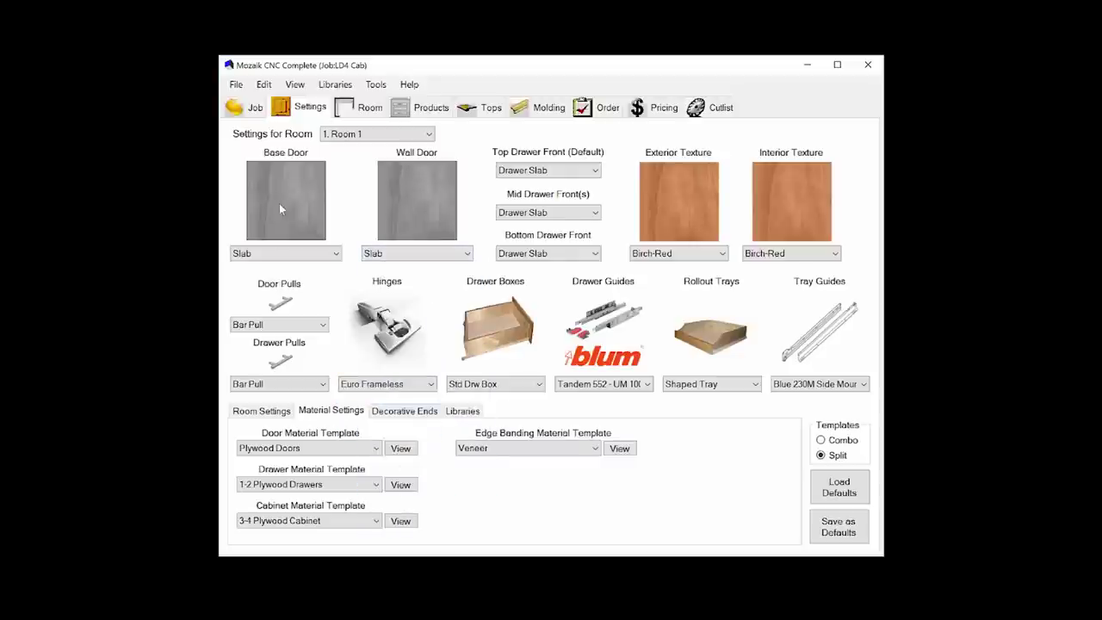
Set the material templates to 3-4 Melamine Door, 3-4 Melamine Drawerbox and 3-4 Melamine Cabinet.
left_click(316, 444)
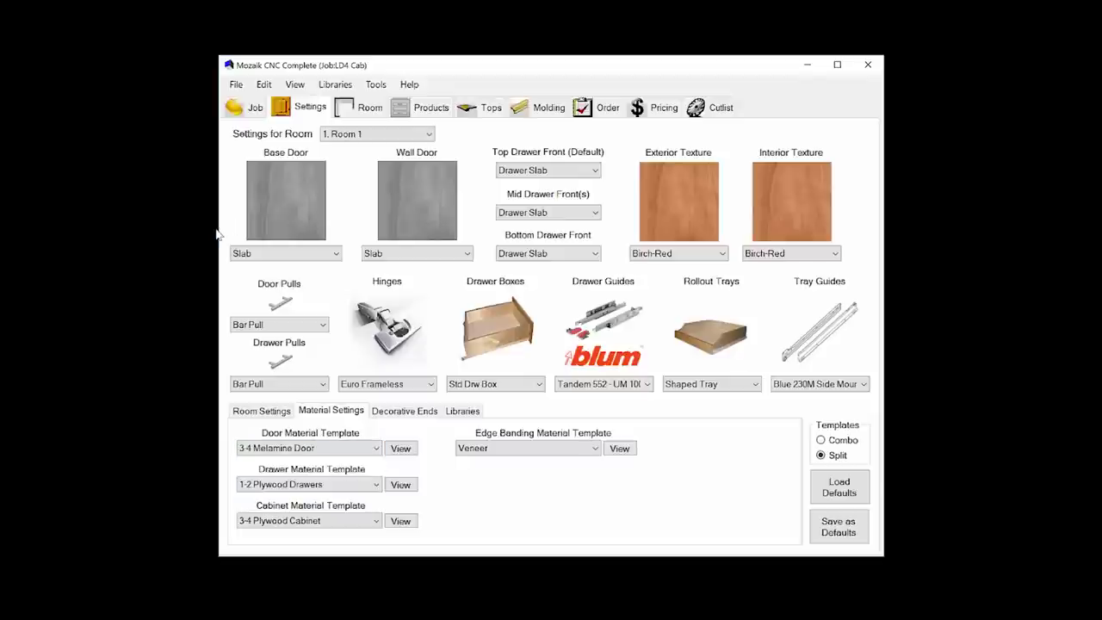
left_click(303, 485)
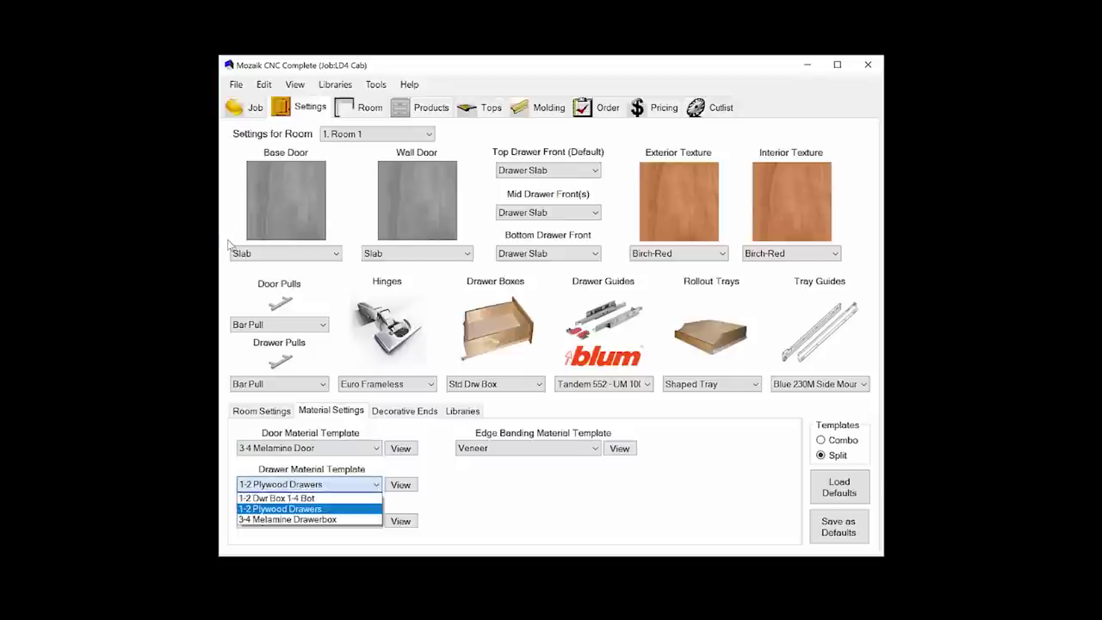
left_click(297, 519)
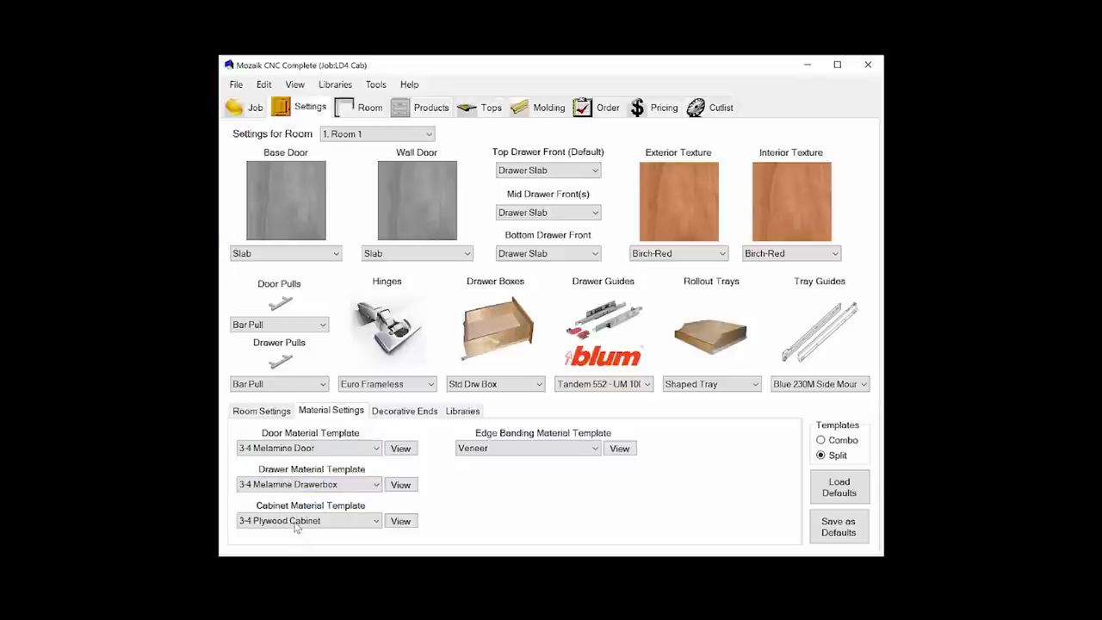
left_click(296, 524)
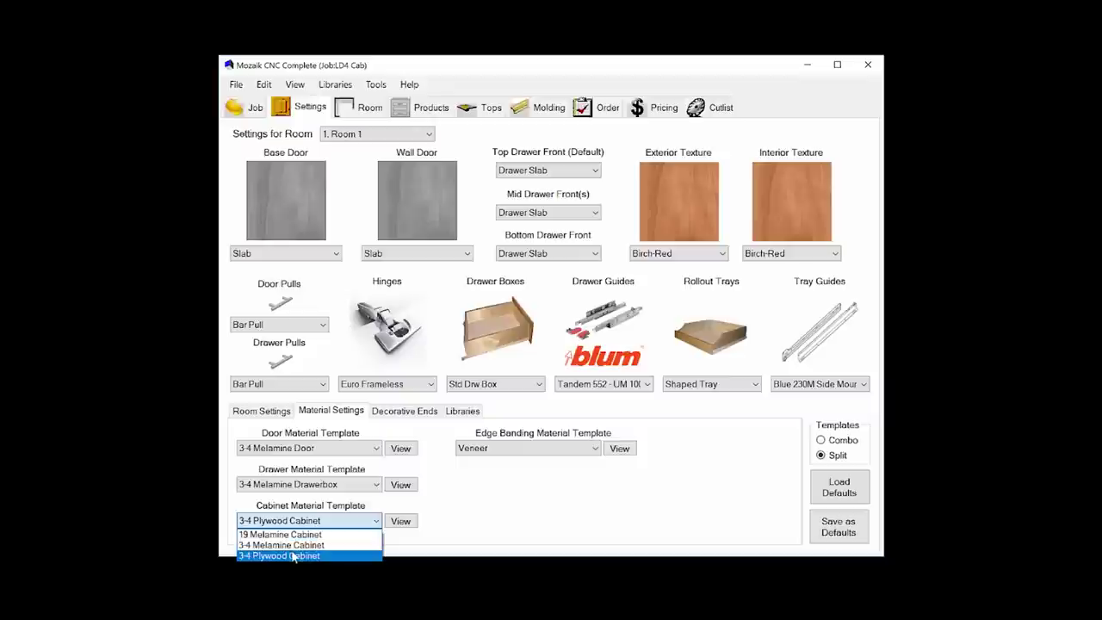
left_click(293, 545)
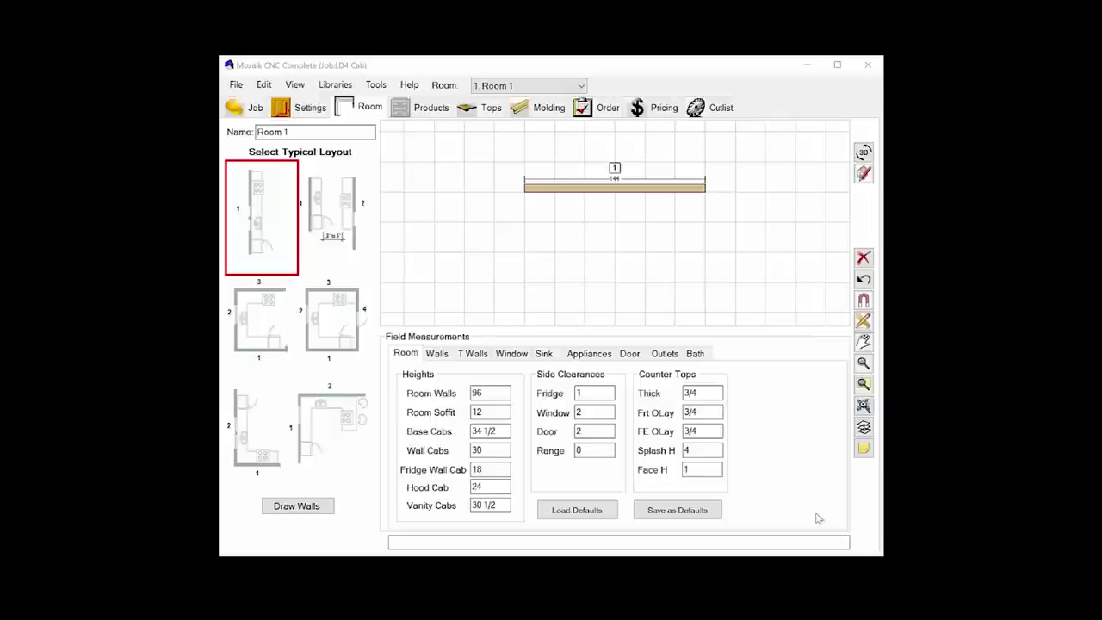
Place a Demo Lock Dowel 2 base cabinet from the LockDowel Frameless library at the left end of wall 1.
left_click(299, 59)
left_click(431, 108)
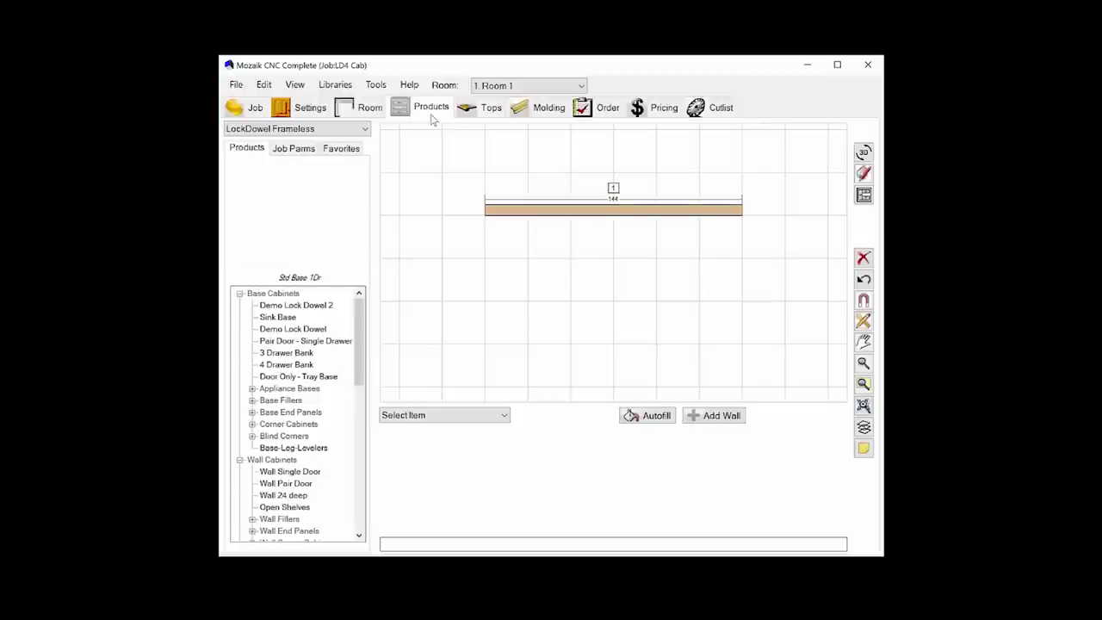
left_click(917, 420)
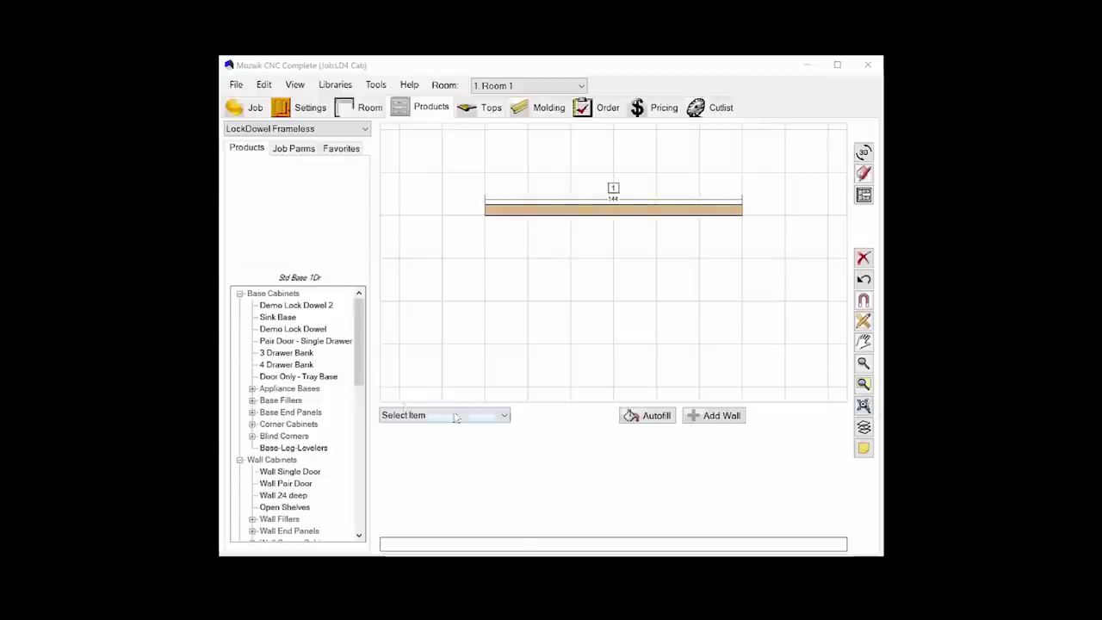
left_click_drag(296, 306, 506, 430)
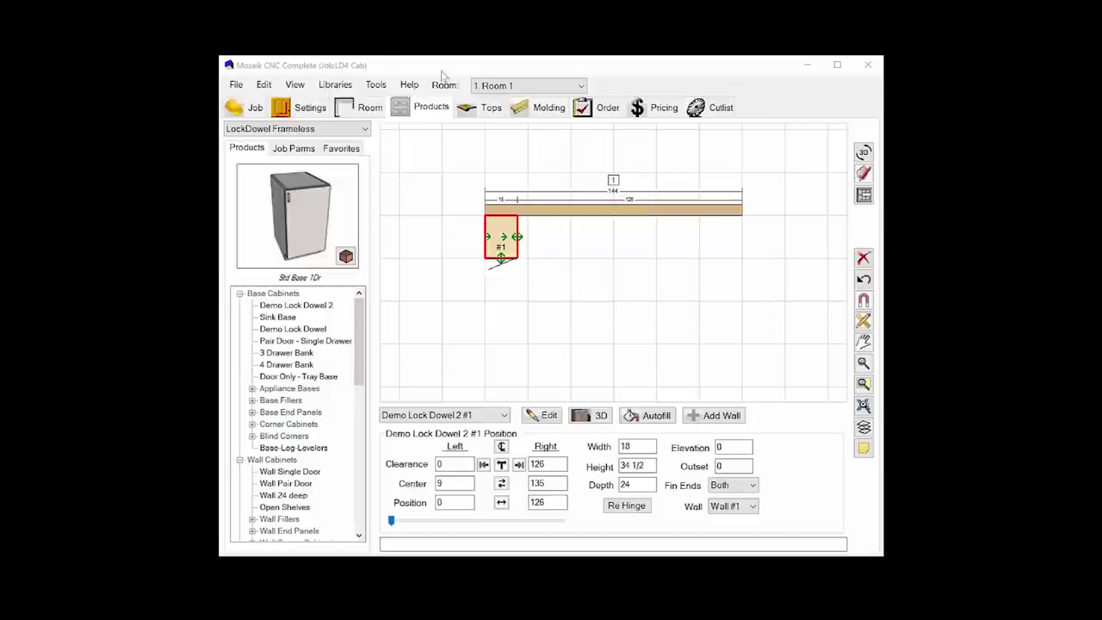
Open the LockDowel joint template from the fasteners in the hardware library.
left_click(328, 88)
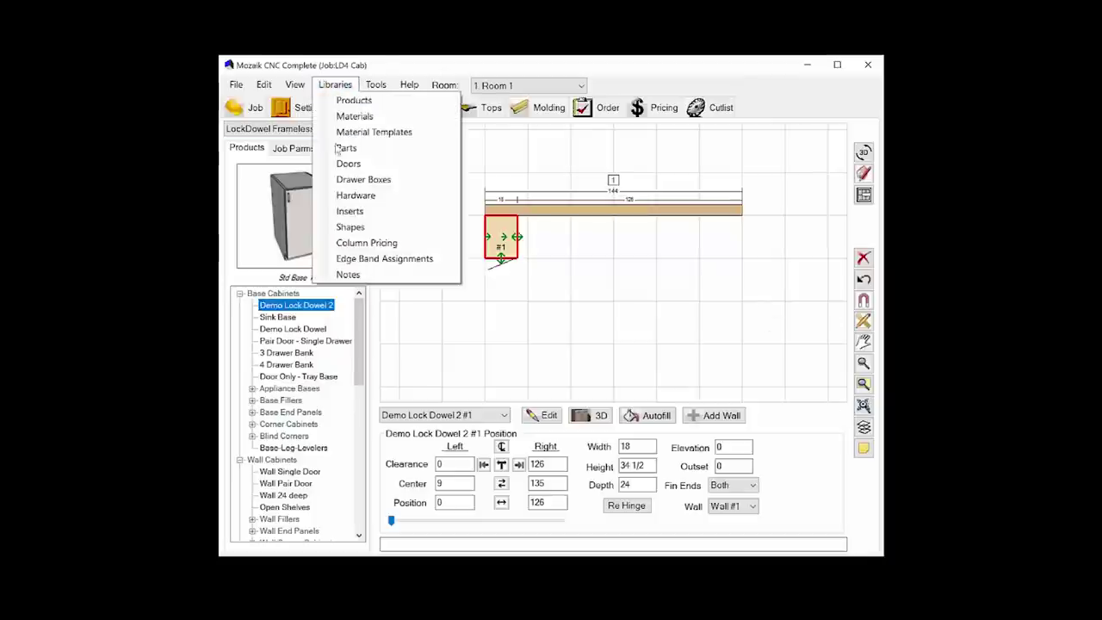
left_click(355, 196)
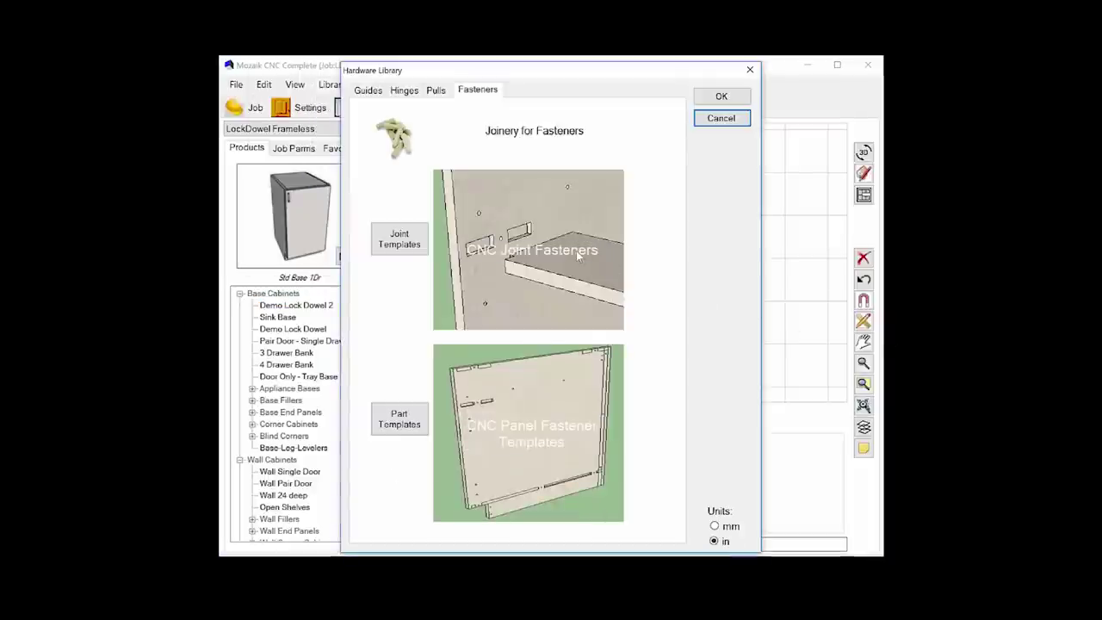
left_click(386, 248)
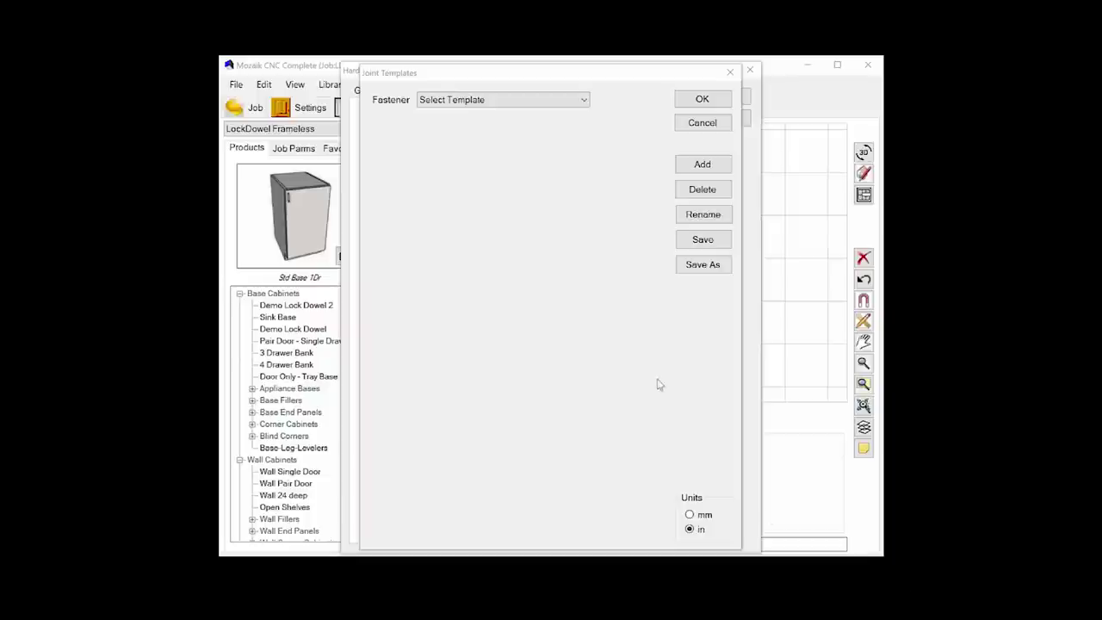
left_click(500, 100)
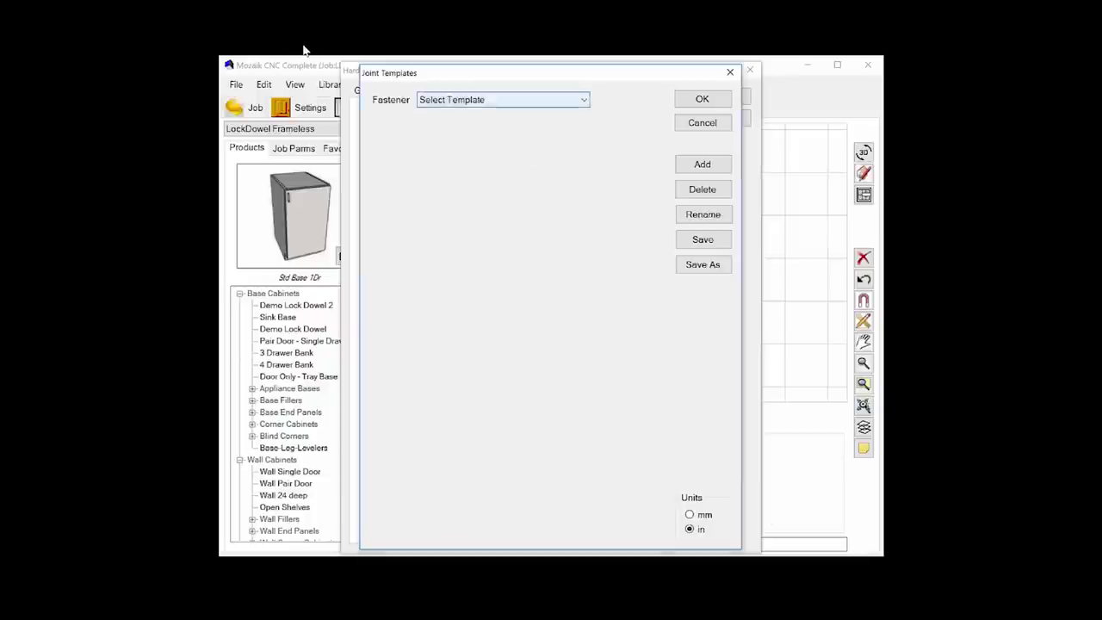
left_click(465, 188)
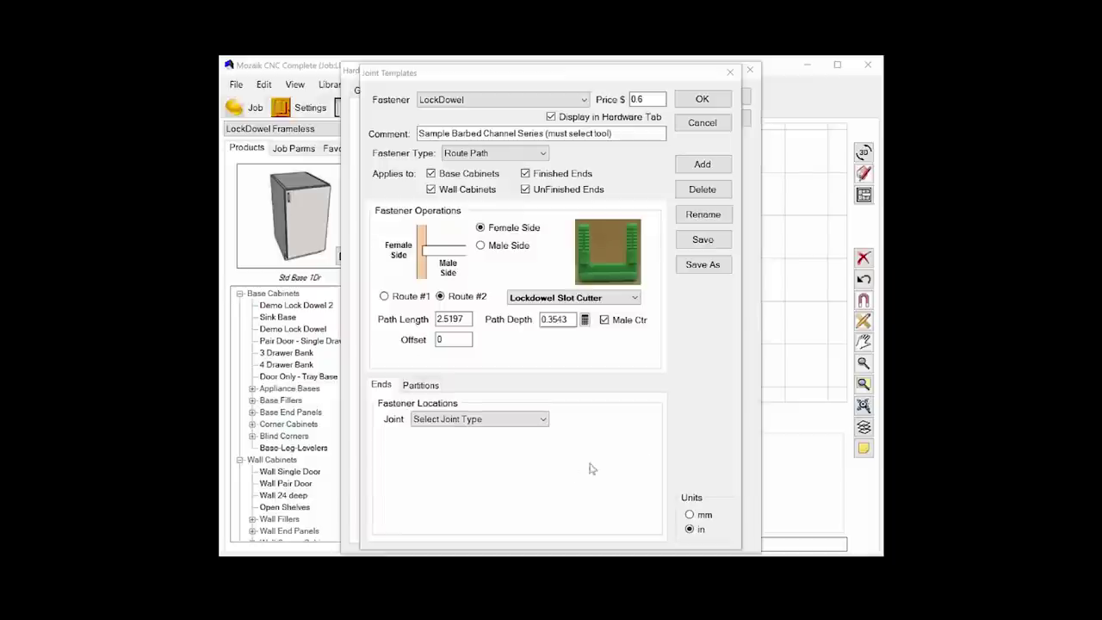
Display the template's End -> Top, Bottom, Fixed Shelf joint settings in millimetres.
left_click(449, 419)
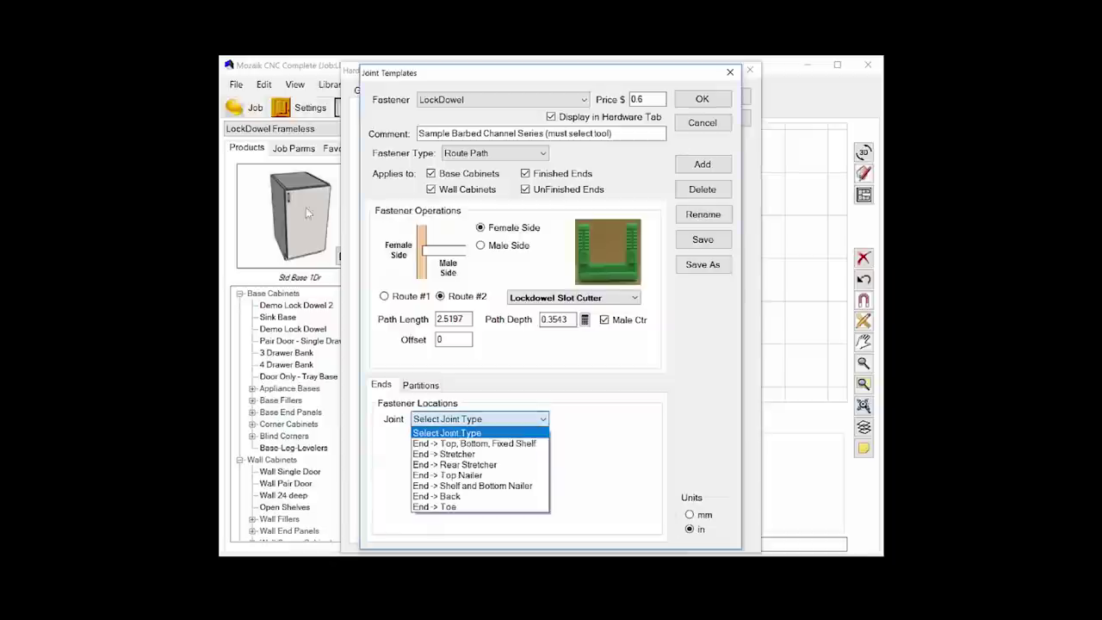
left_click(467, 444)
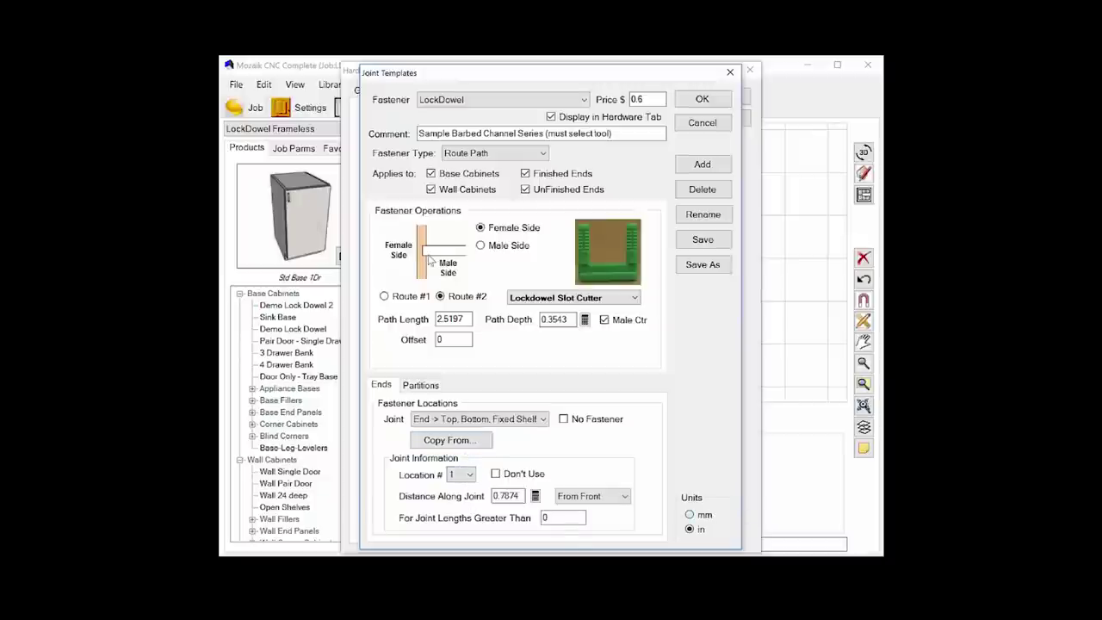
left_click(701, 514)
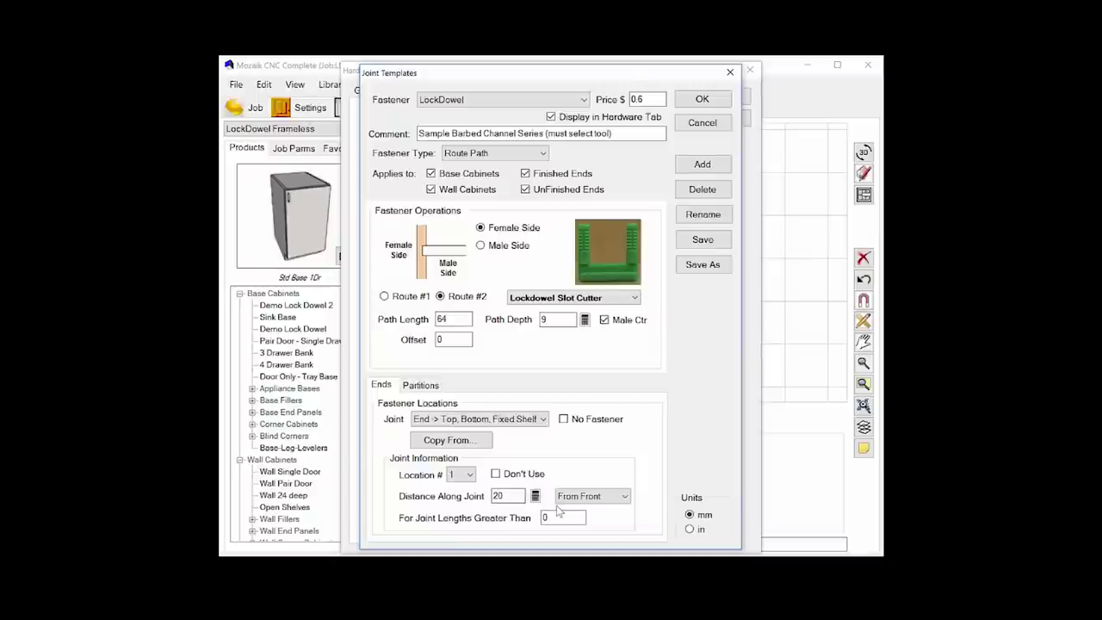
Review the distance along the joint and minimum joint length for fastener locations 2 and 3.
left_click(471, 475)
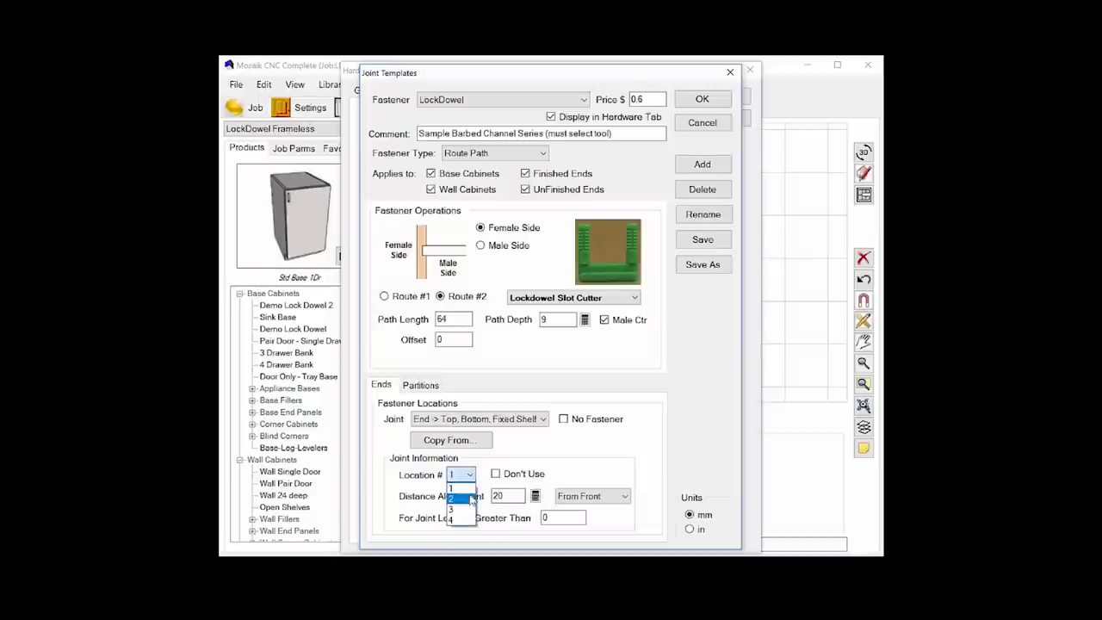
left_click(464, 494)
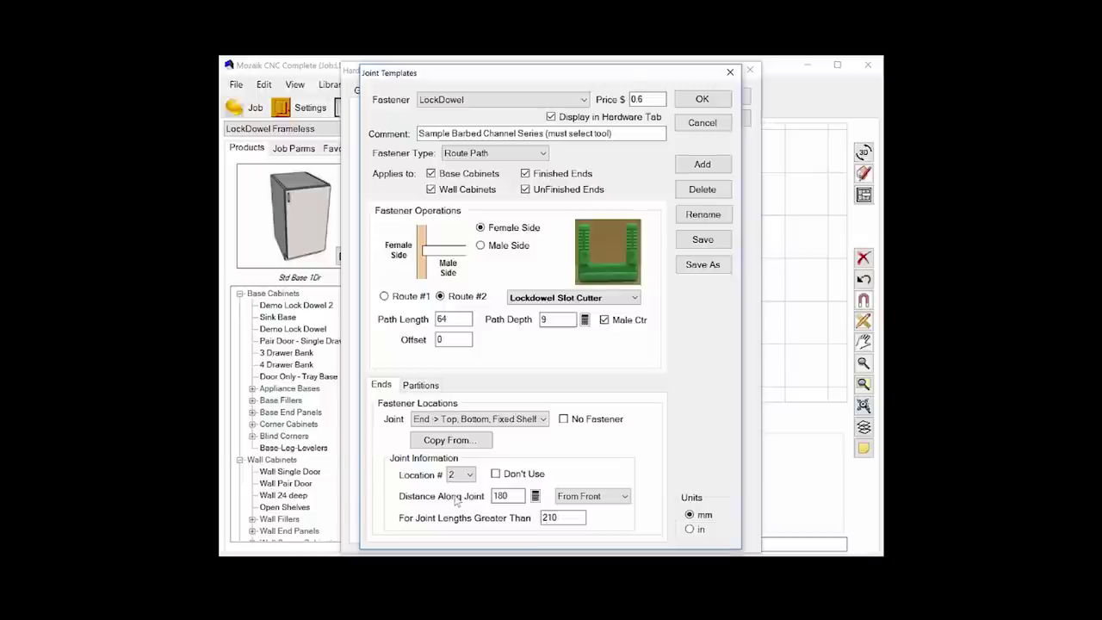
left_click(509, 495)
left_click(463, 475)
left_click(461, 510)
scroll(505, 103, "down", 1)
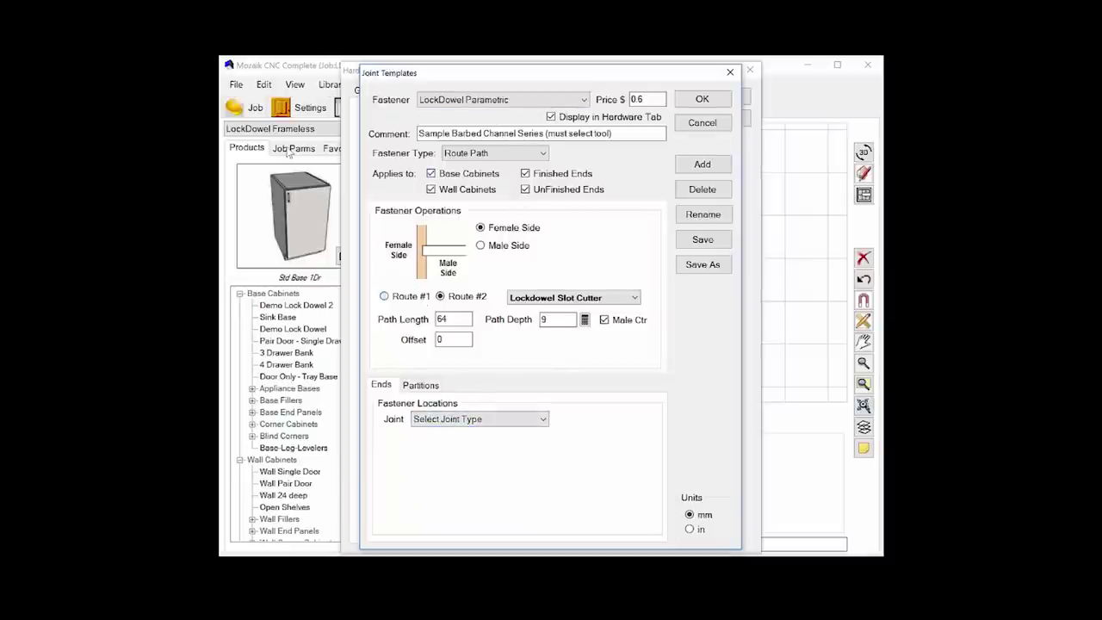
In the LockDowel Parametric template, review Route #1 and locations 1 to 3 of the End -> Top, Bottom, Fixed Shelf joint.
left_click(384, 296)
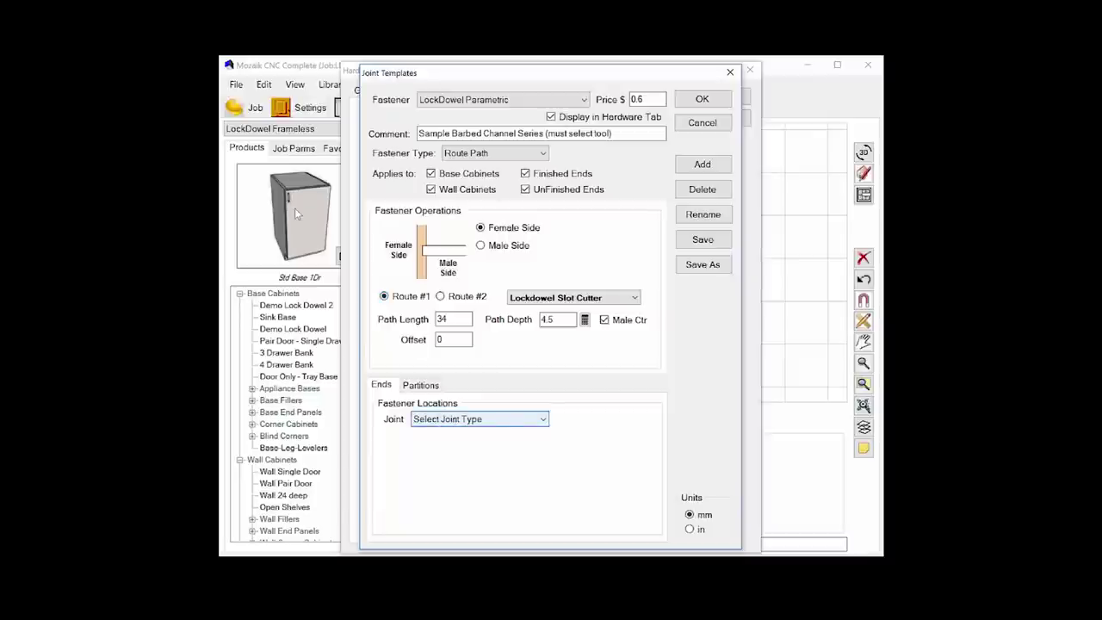
left_click(451, 420)
left_click(474, 443)
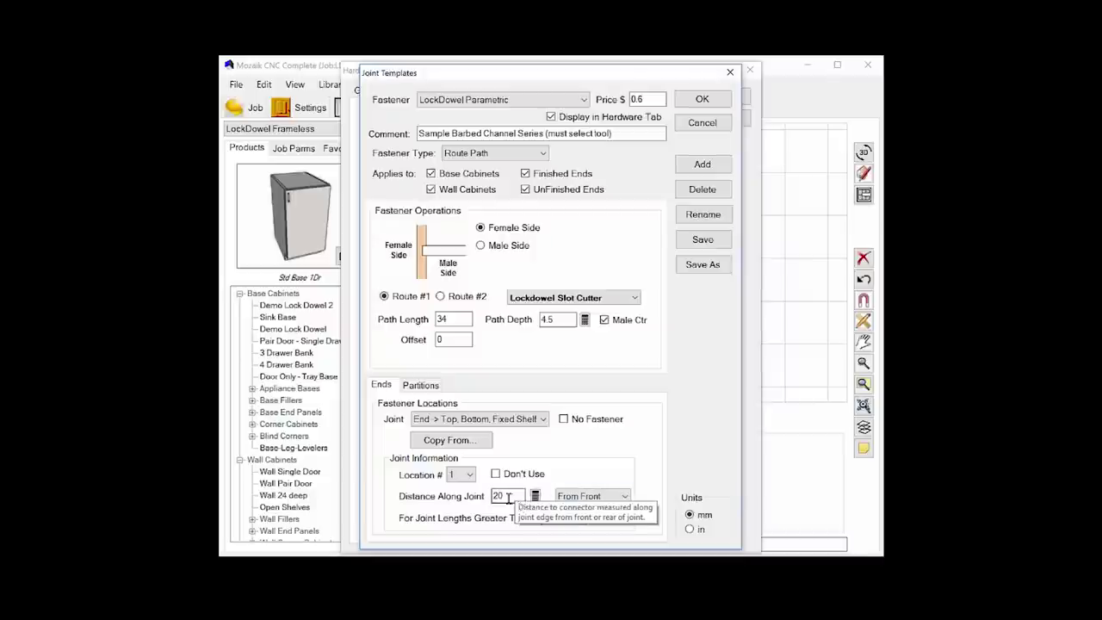
left_click(469, 475)
left_click(460, 499)
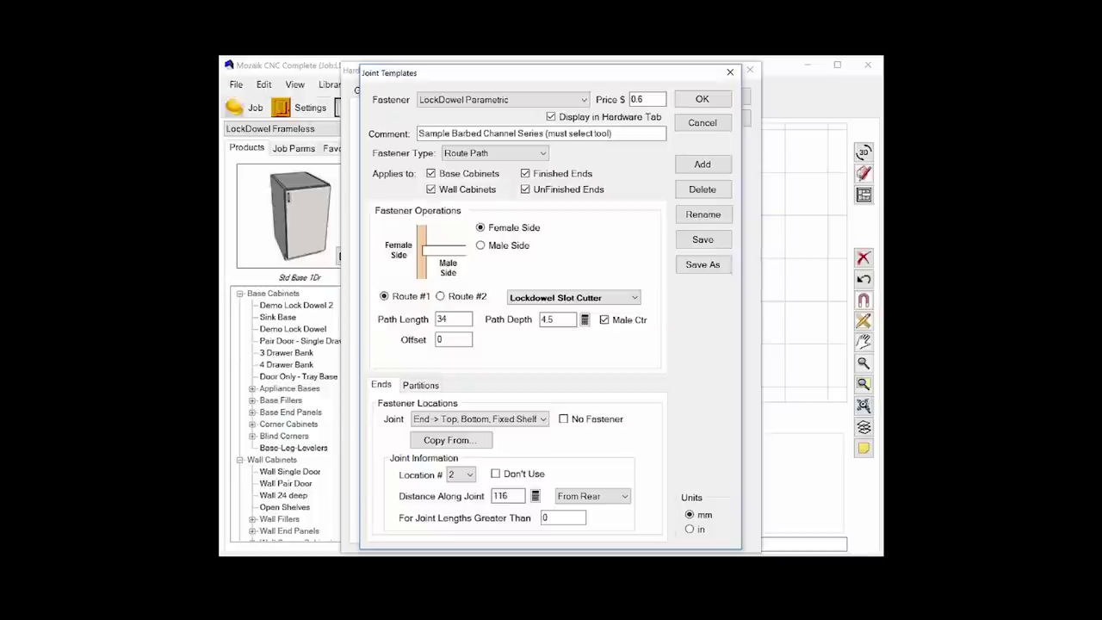
left_click(461, 474)
left_click(456, 508)
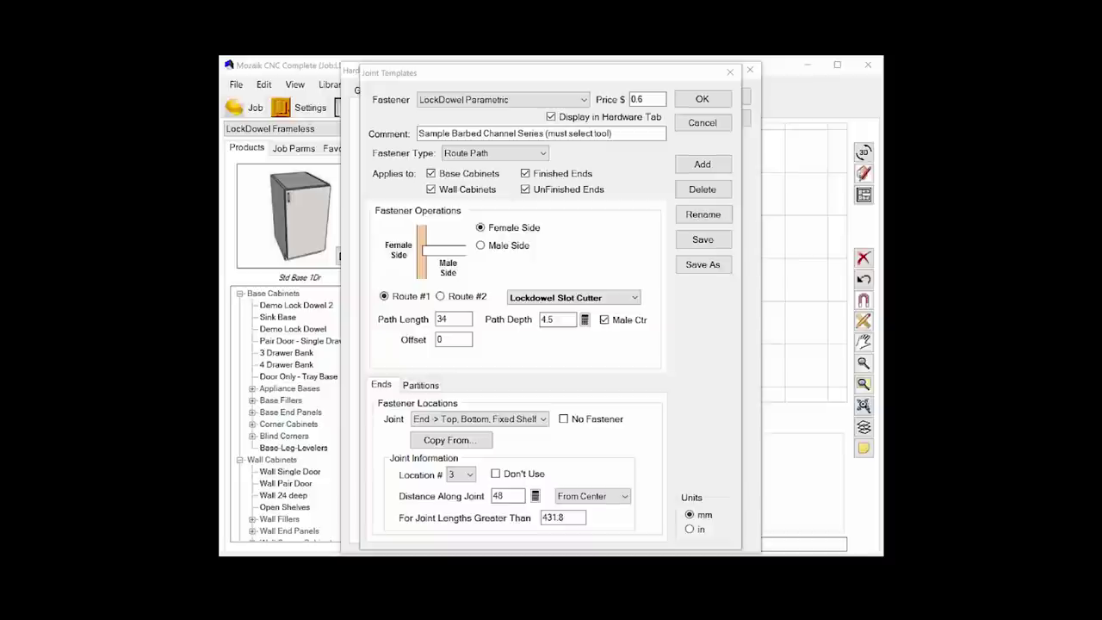
Review the LockDowel Parametric Spring Pin template's drill diameter and depth and its End -> Top, Bottom, Fixed Shelf joint settings.
left_click(583, 100)
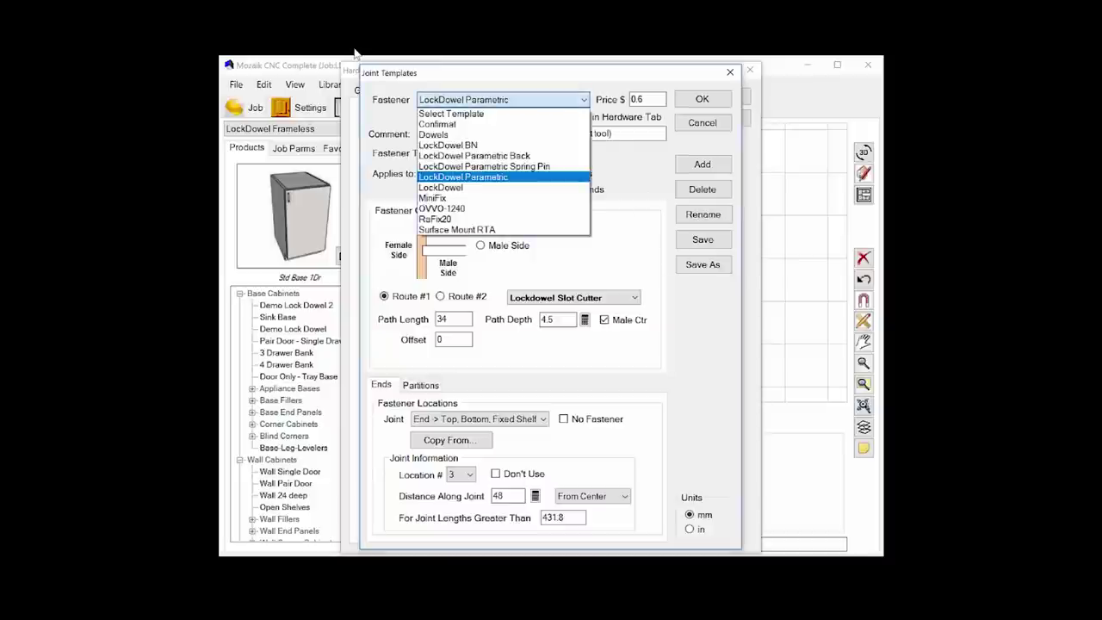
left_click(545, 166)
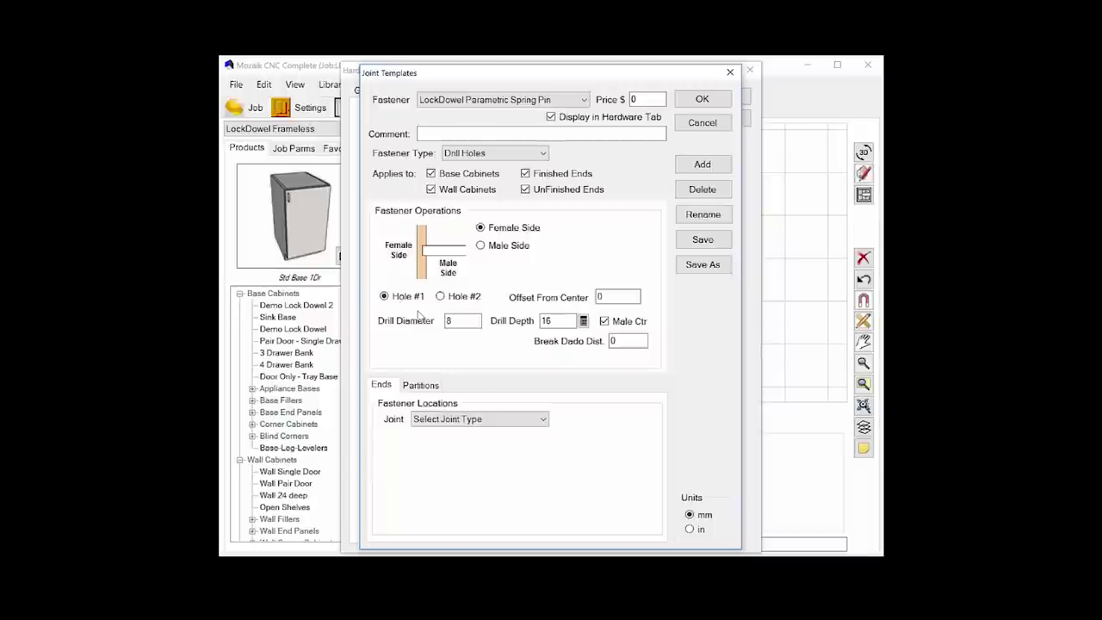
left_click_drag(469, 323, 426, 320)
left_click(551, 321)
left_click(479, 418)
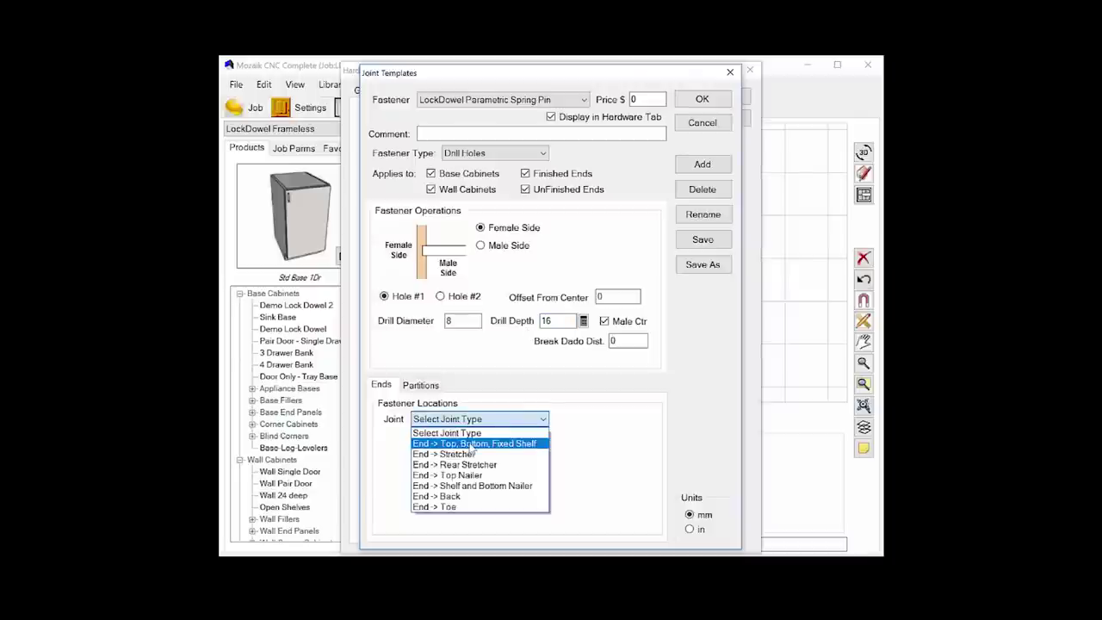
left_click(471, 444)
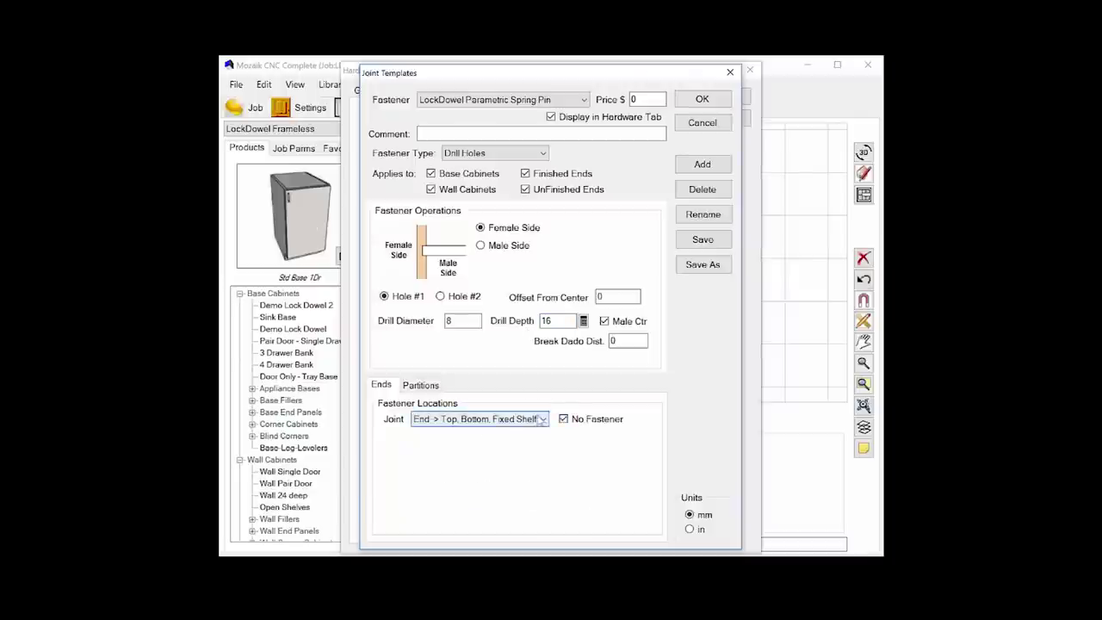
Review the fastener locations of the End -> Toe joint in the spring pin template.
left_click(494, 420)
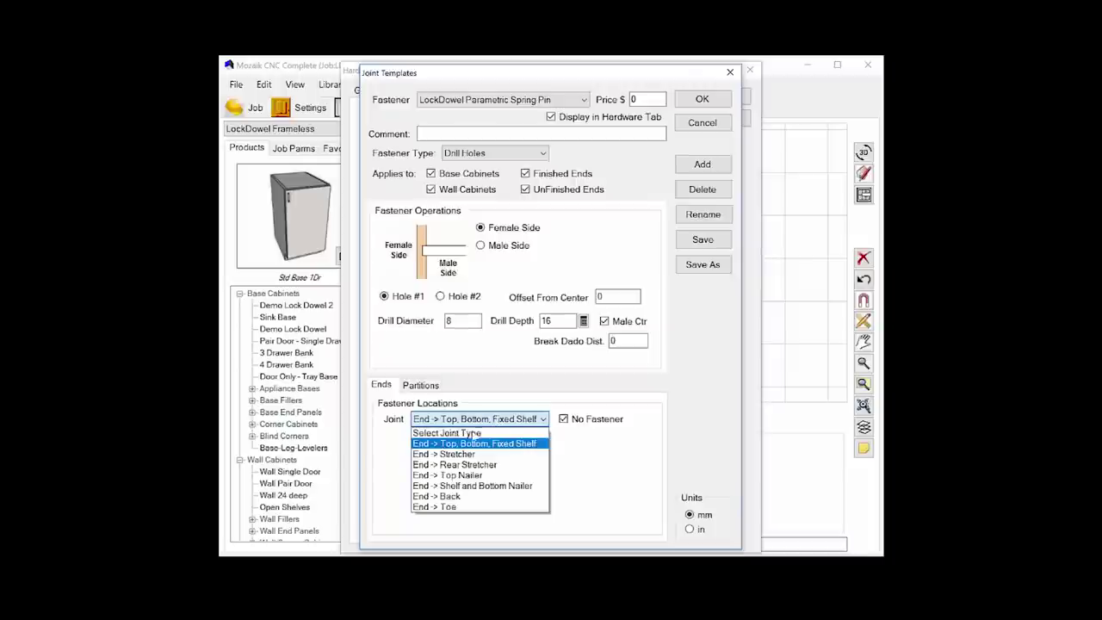
left_click(467, 508)
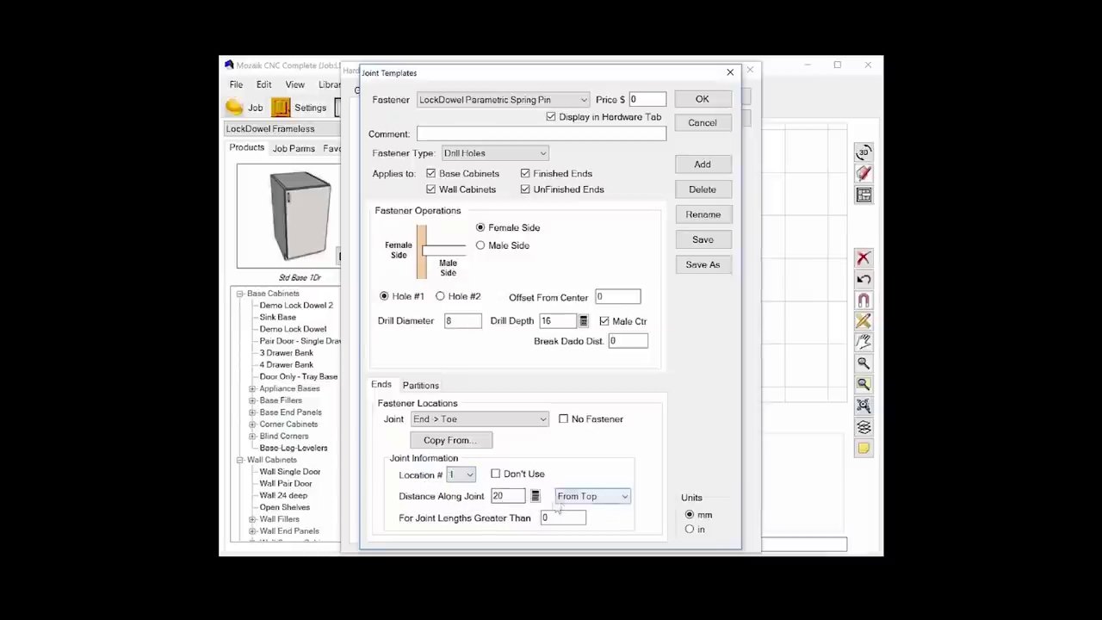
left_click(456, 480)
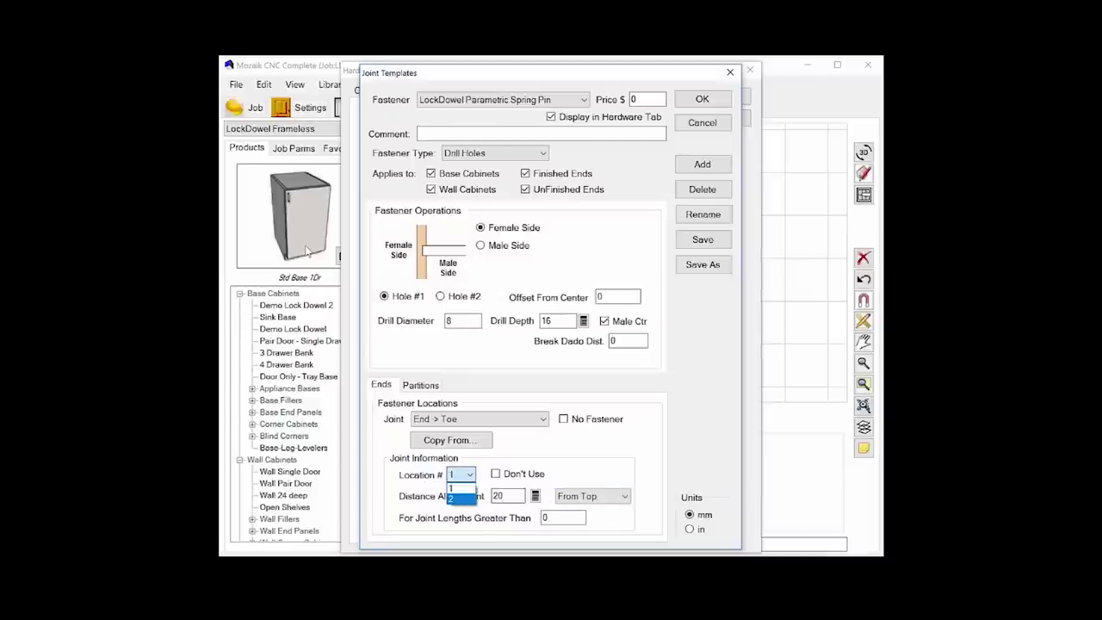
left_click(458, 493)
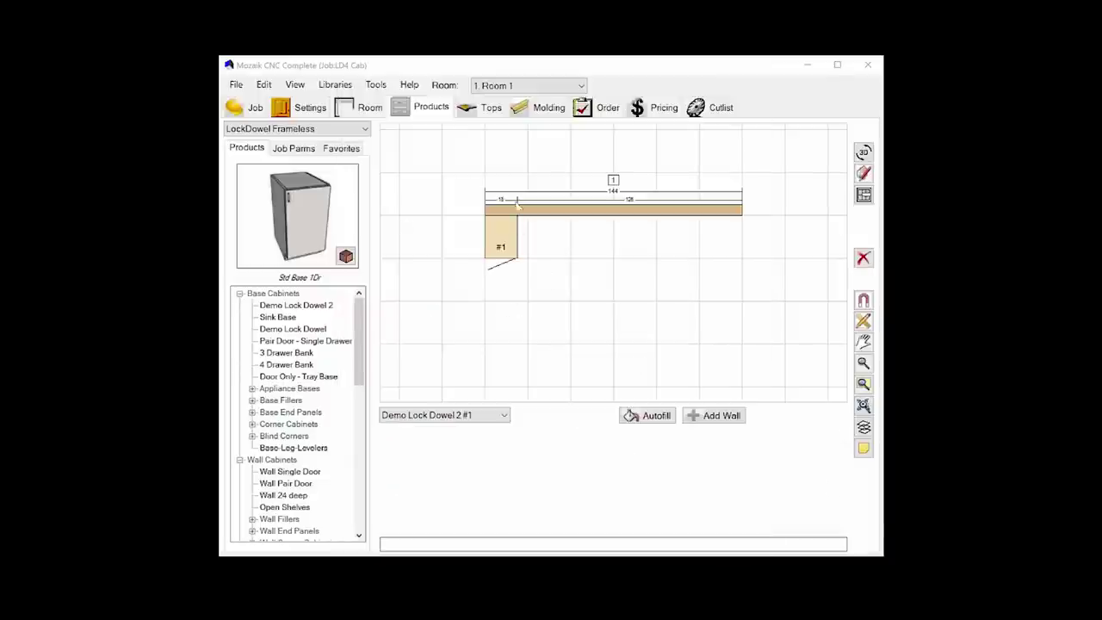
Open cabinet #1's 3D model in SketchUp and display it in the X-ray face style.
left_click(501, 236)
left_click(593, 416)
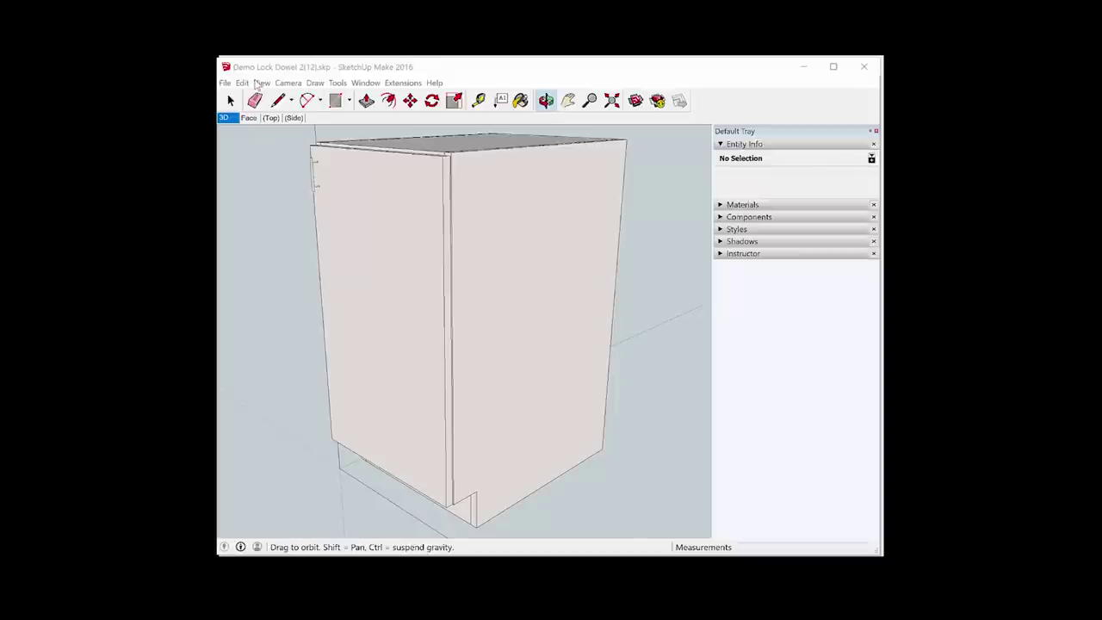
left_click(260, 83)
mouse_move(251, 230)
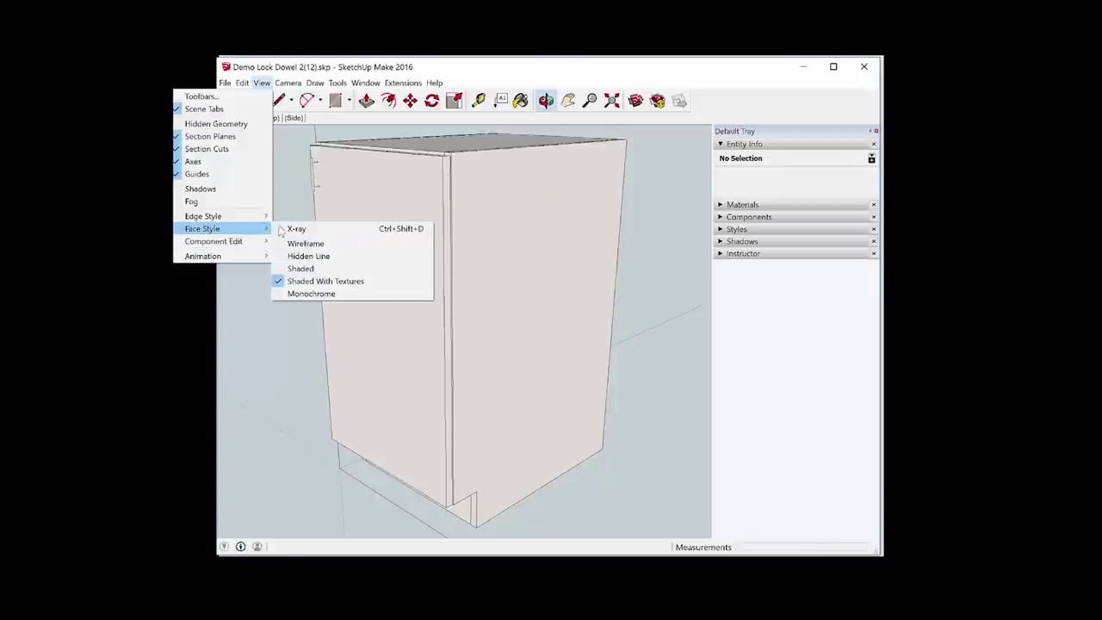
left_click(321, 230)
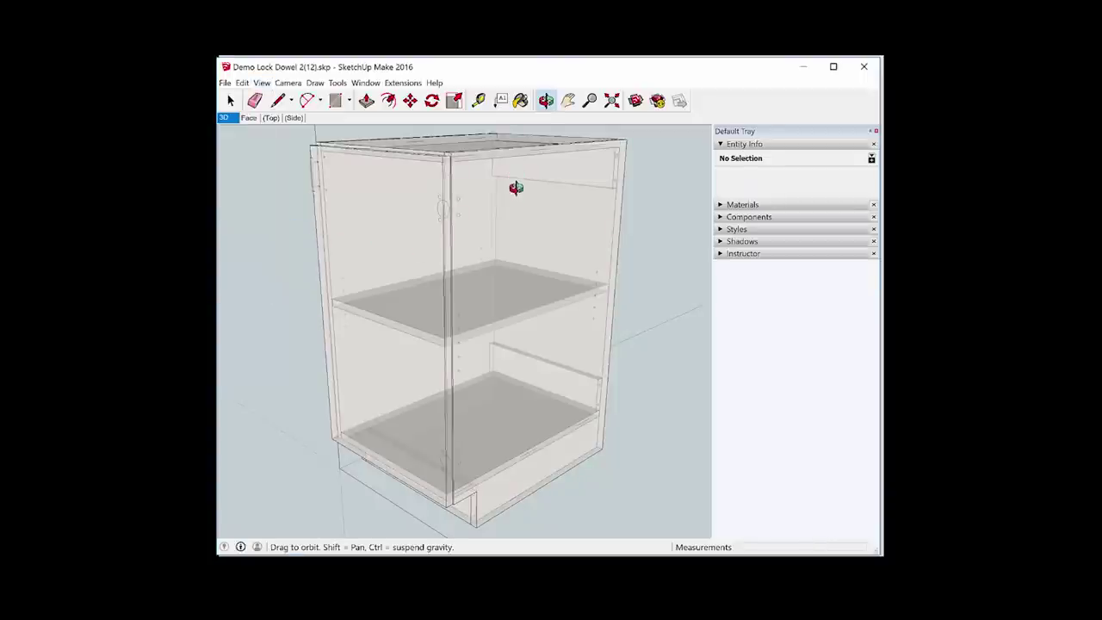
Examine the joint holes and slots at the cabinet's top, end panels and nailer in 3D, and close the model.
left_click_drag(516, 188, 534, 201)
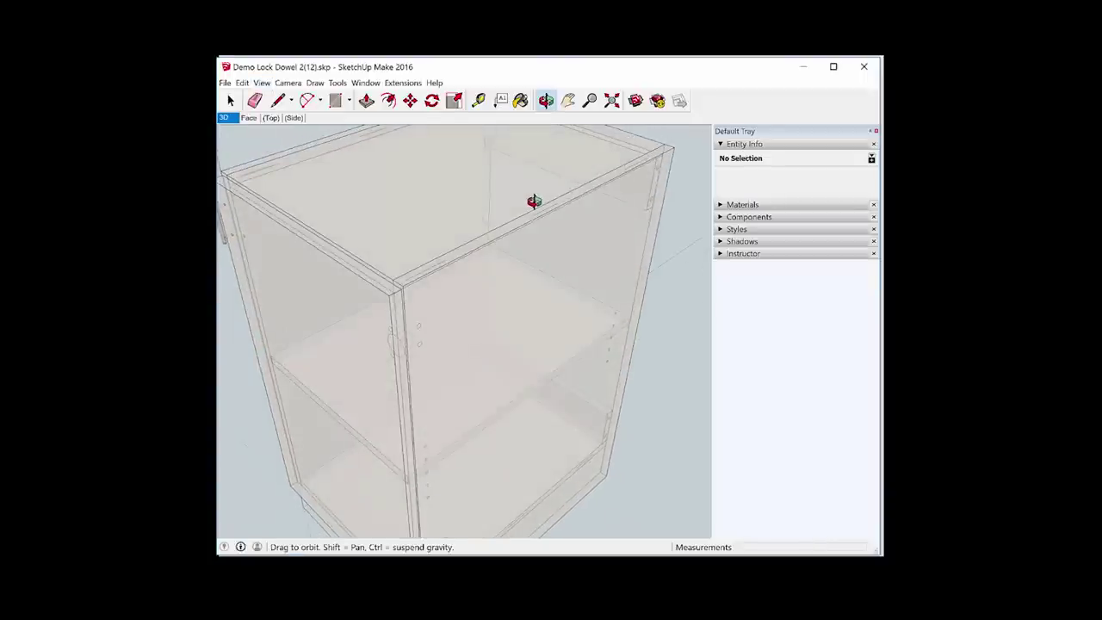
left_click_drag(660, 278, 633, 290)
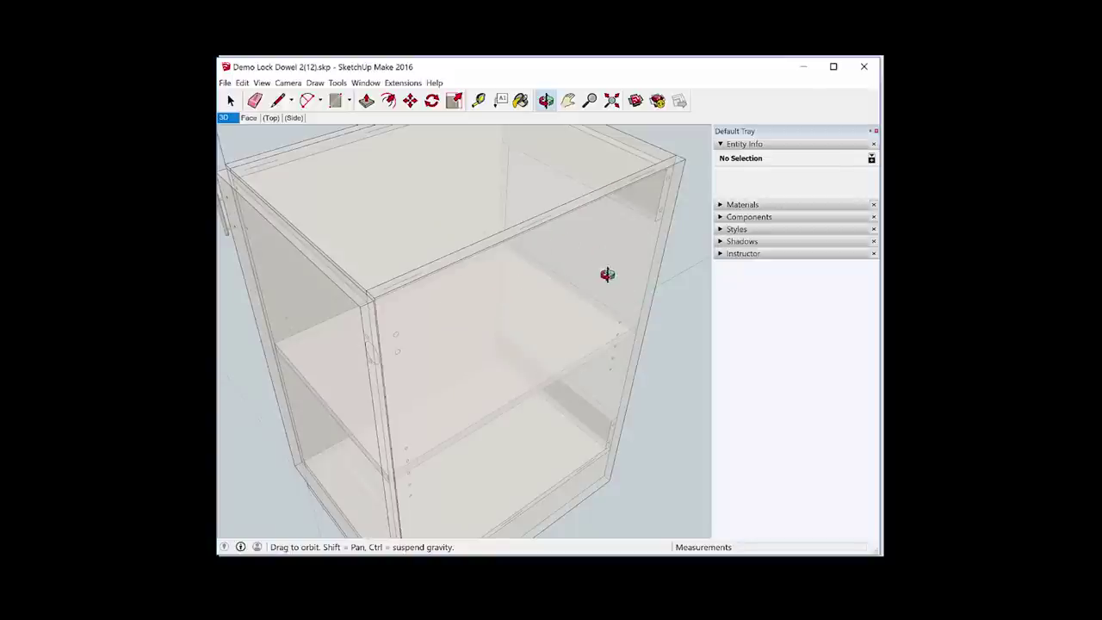
left_click_drag(607, 274, 482, 263)
scroll(680, 189, "up", 3)
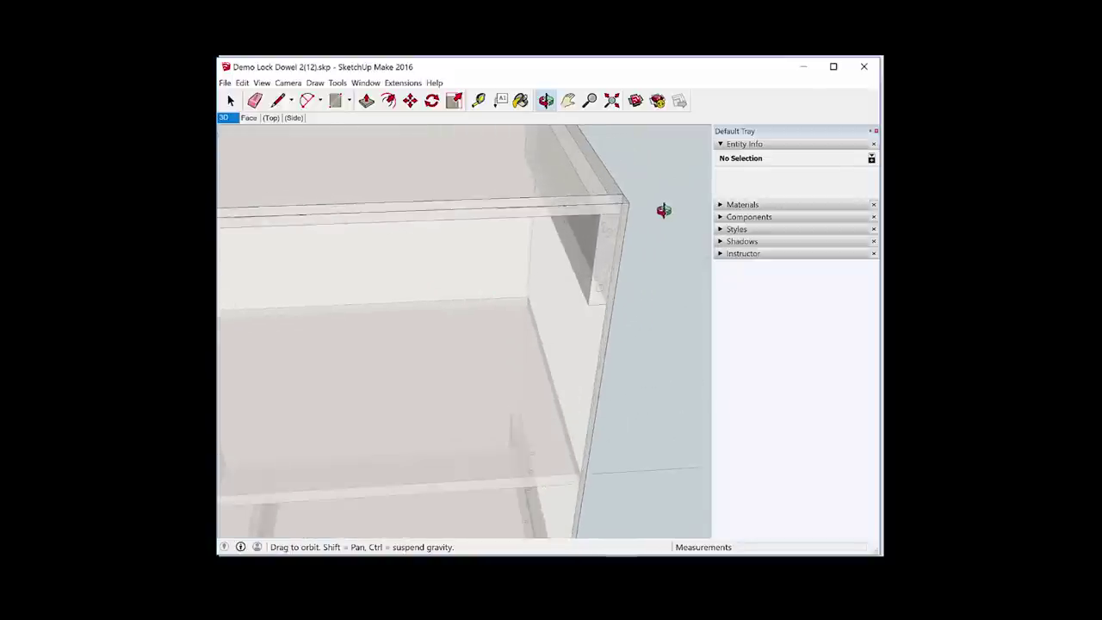
scroll(640, 232, "down", 3)
scroll(586, 353, "up", 2)
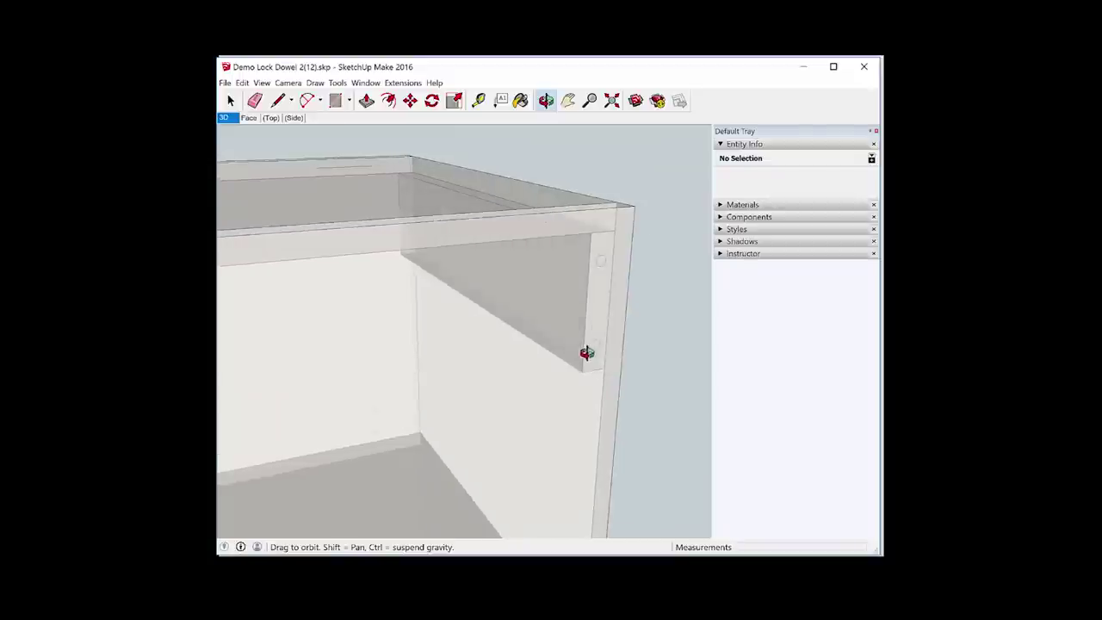
scroll(621, 241, "down", 2)
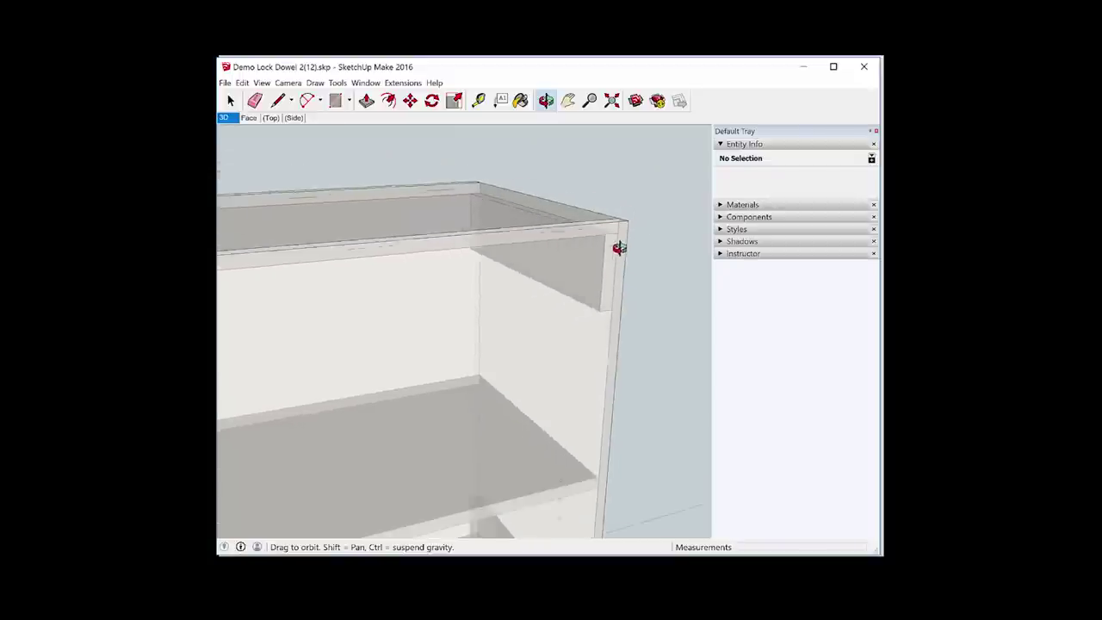
scroll(619, 248, "down", 3)
left_click_drag(516, 305, 651, 261)
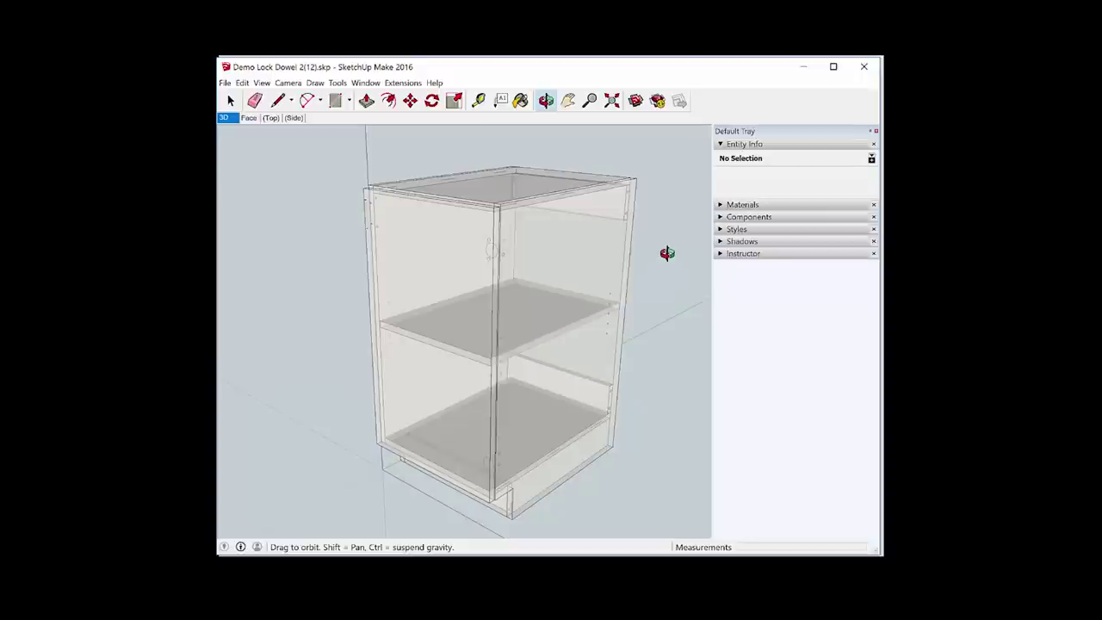
left_click(864, 68)
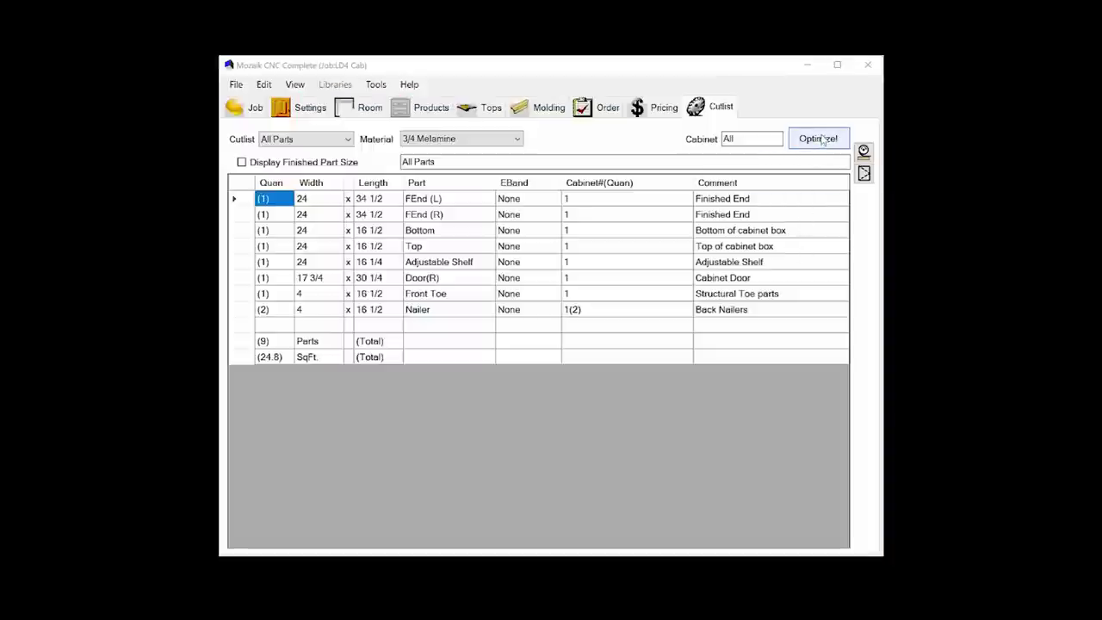
Send the cutlist's 3/4 Melamine parts to the optimizer and display the optimization parameters.
left_click(820, 140)
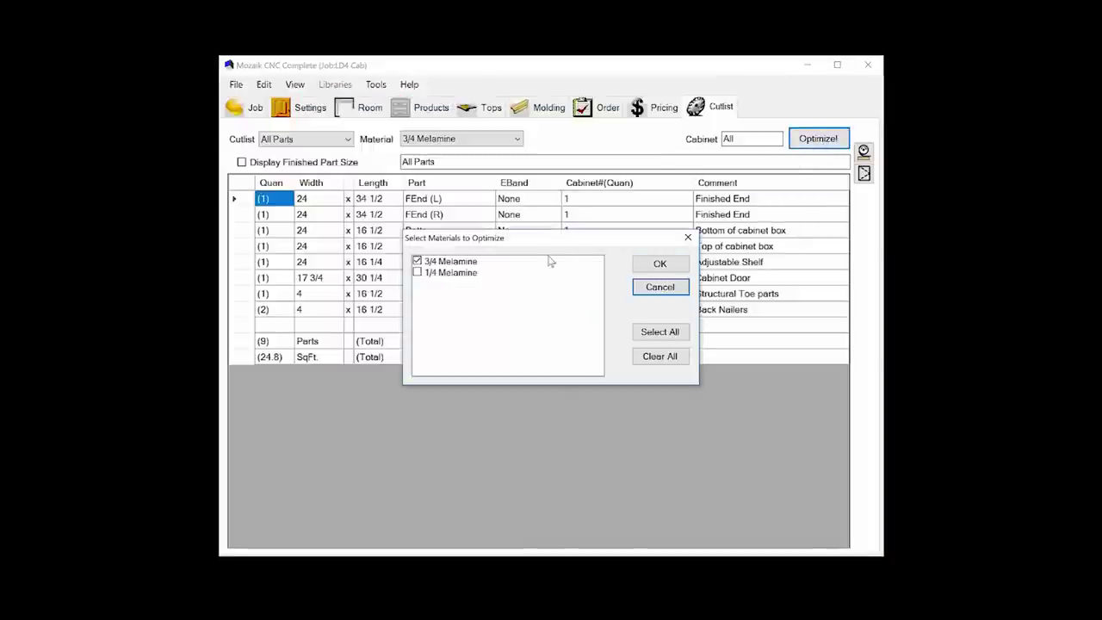
left_click(659, 264)
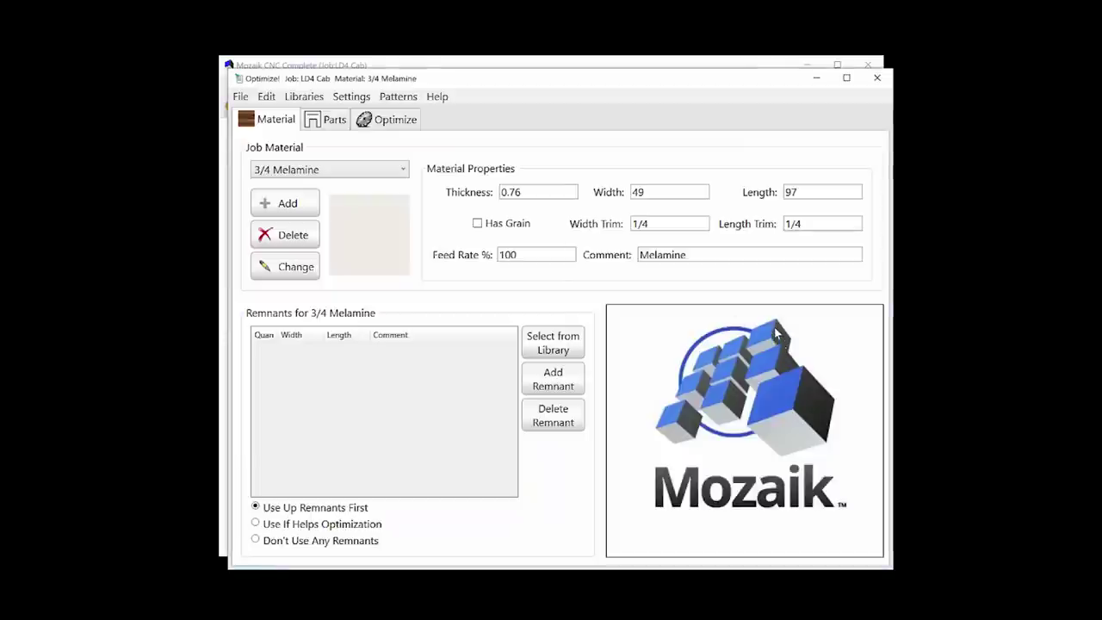
left_click(379, 119)
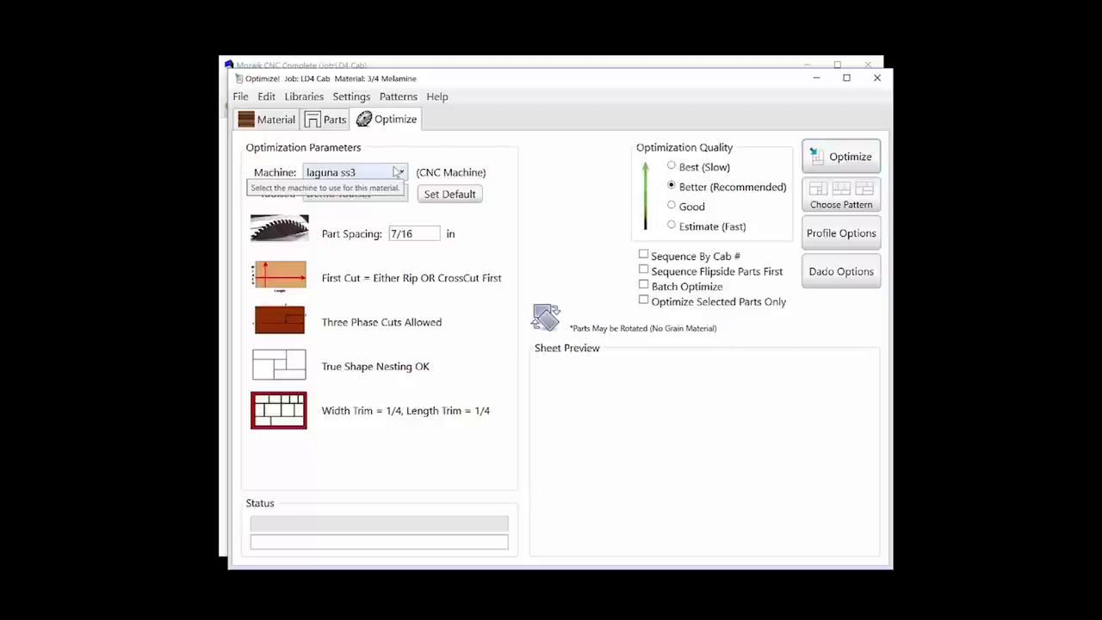
Open the CNC tool library and review the properties of the Lockdowel Slot Cutter.
left_click(306, 97)
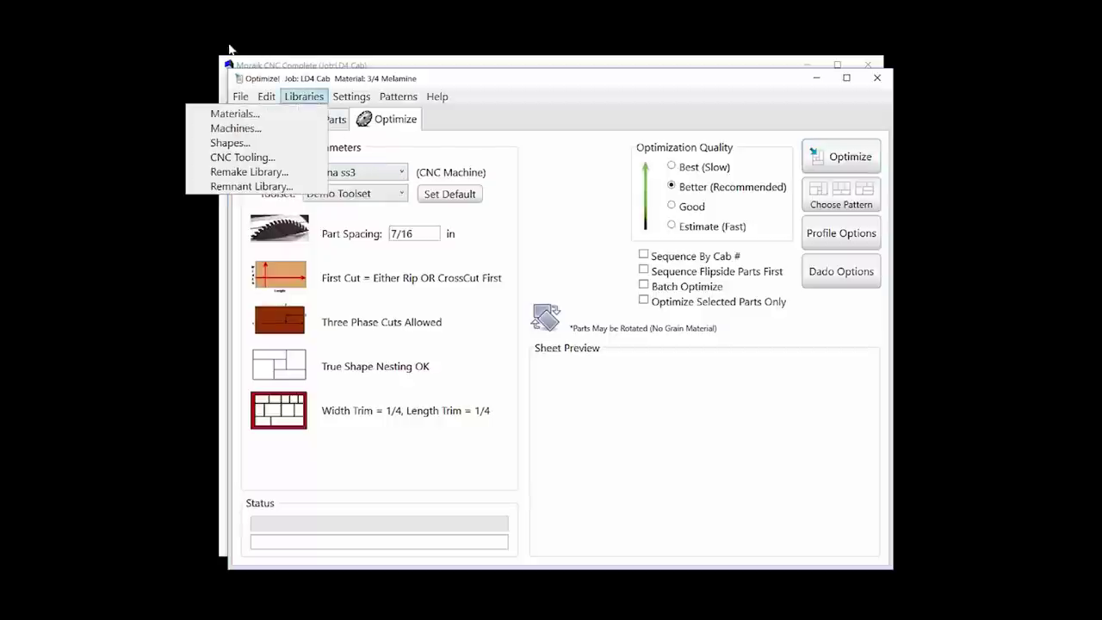
left_click(243, 158)
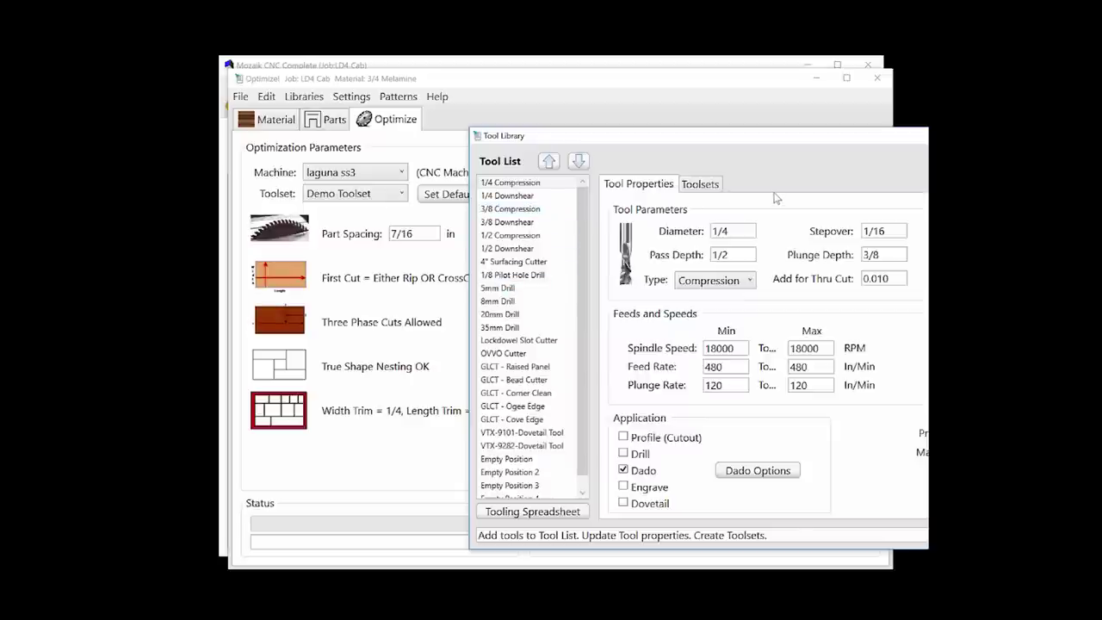
left_click_drag(779, 141, 561, 118)
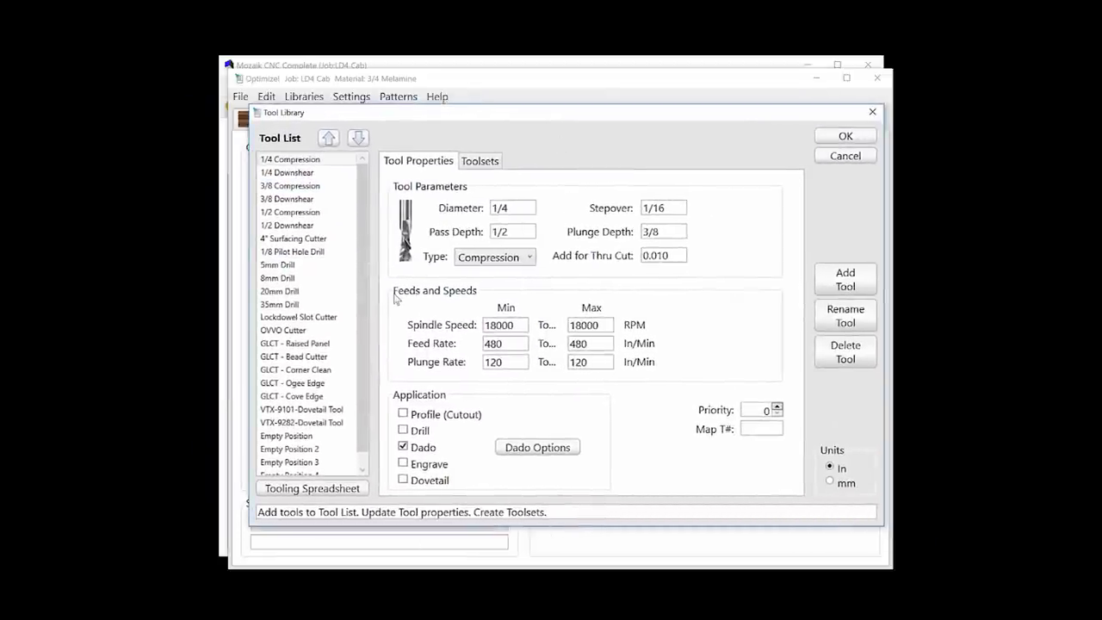
left_click(345, 319)
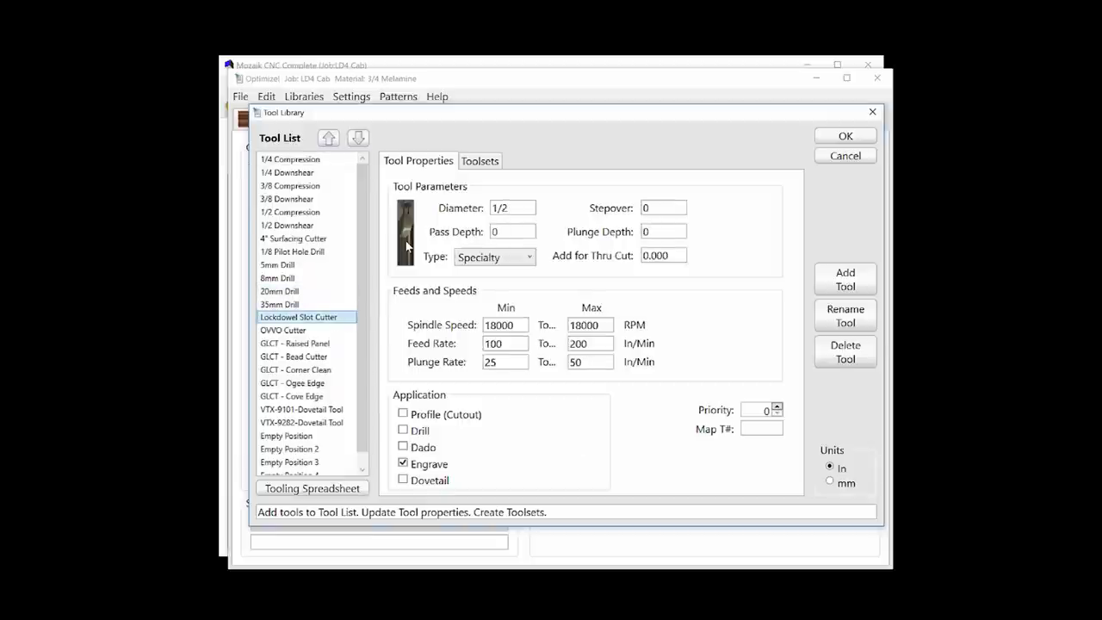
Review the tools assigned to the Demo Toolset and close the tool library.
left_click(475, 167)
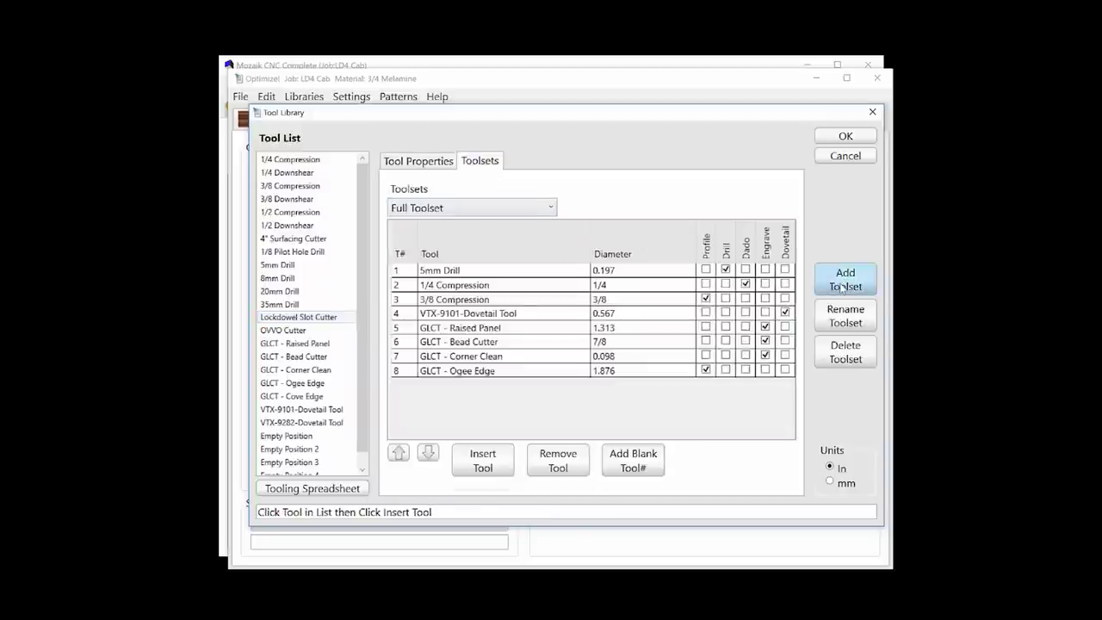
left_click(482, 207)
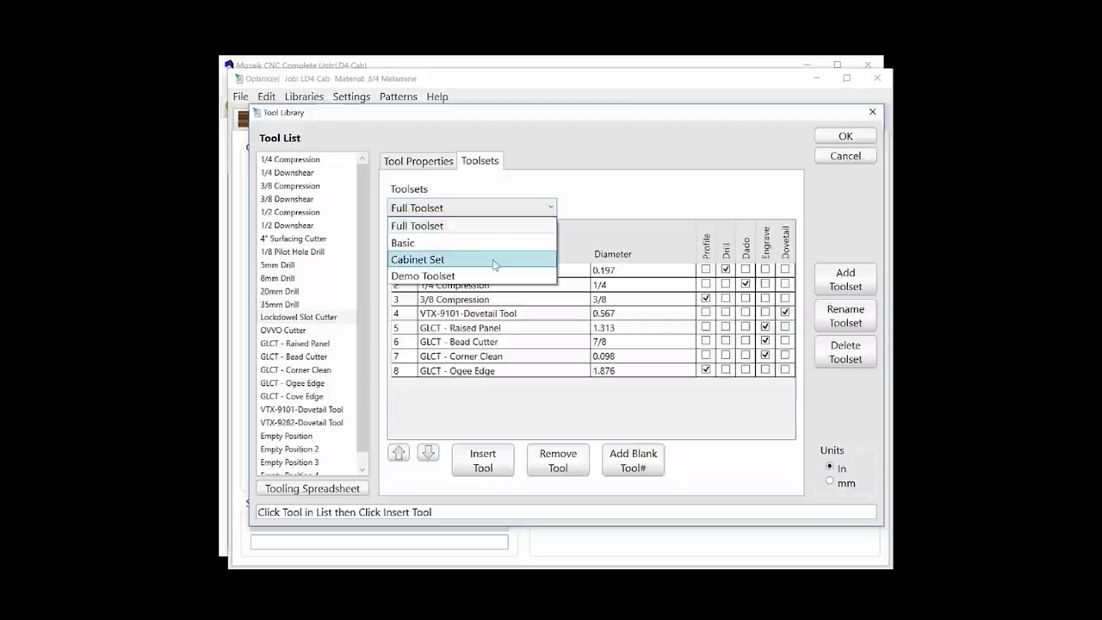
left_click(442, 279)
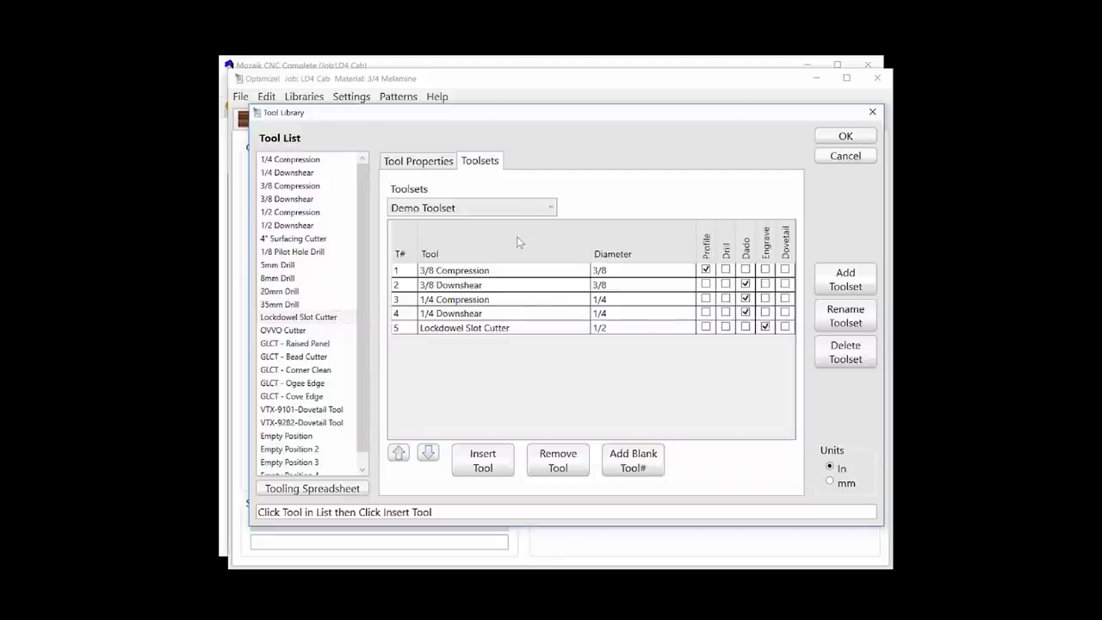
left_click(867, 113)
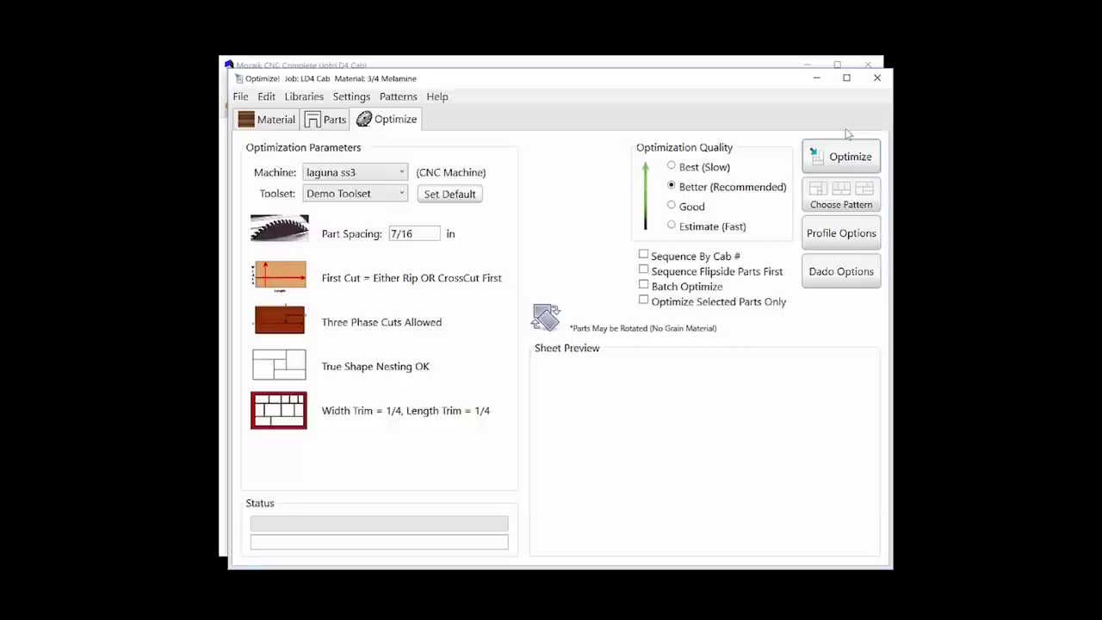
Optimize the 3/4 Melamine parts, view Pattern #1 in full and open its GCode generation settings.
left_click(848, 153)
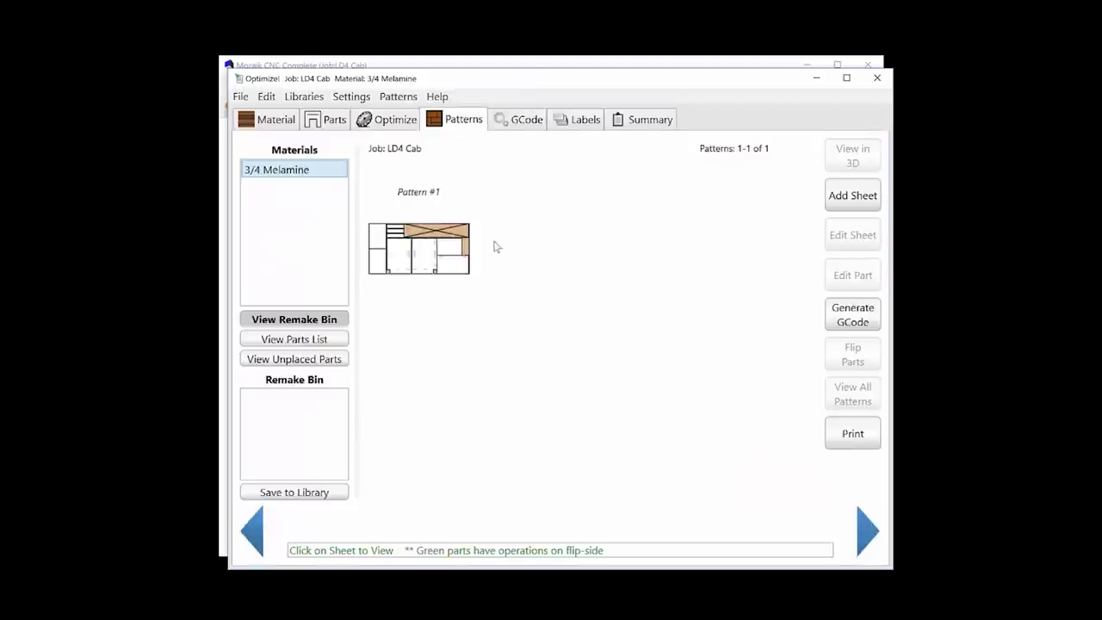
left_click(443, 256)
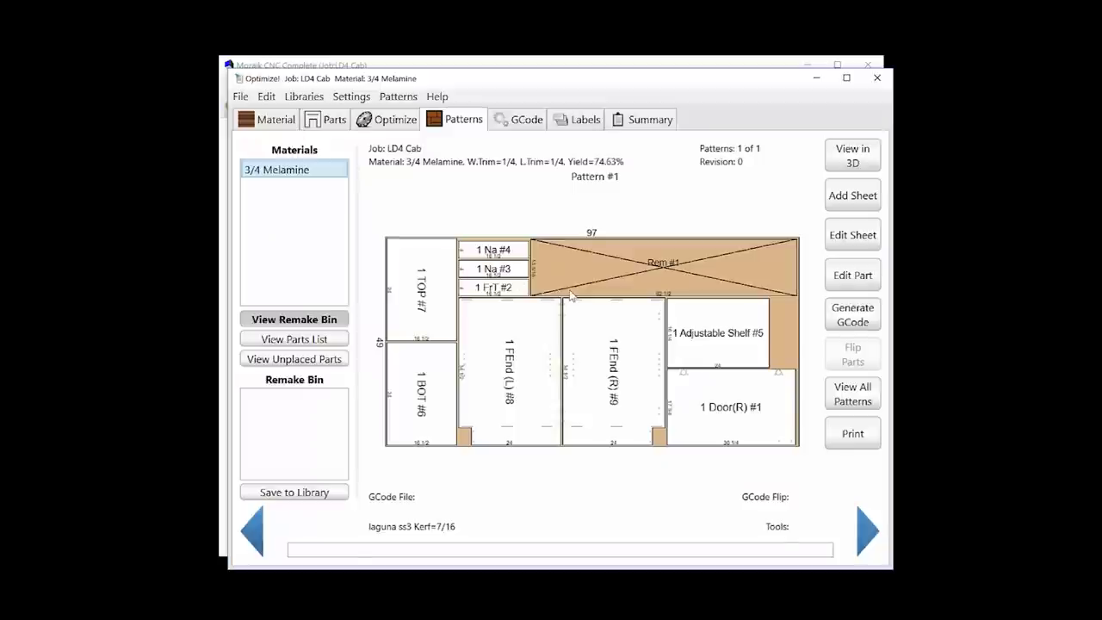
left_click(853, 314)
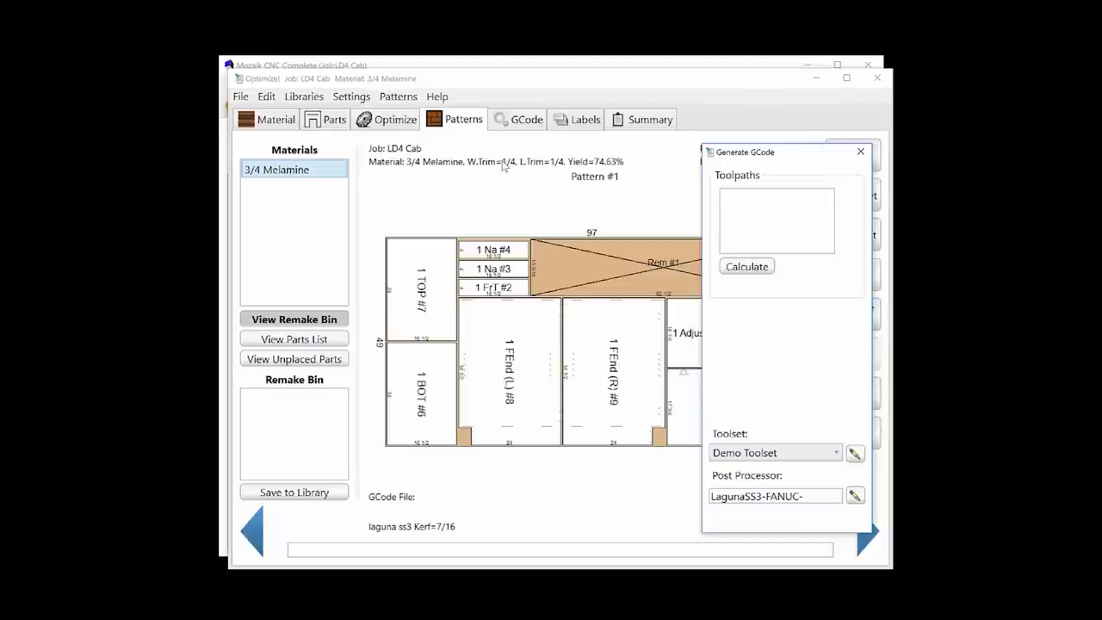